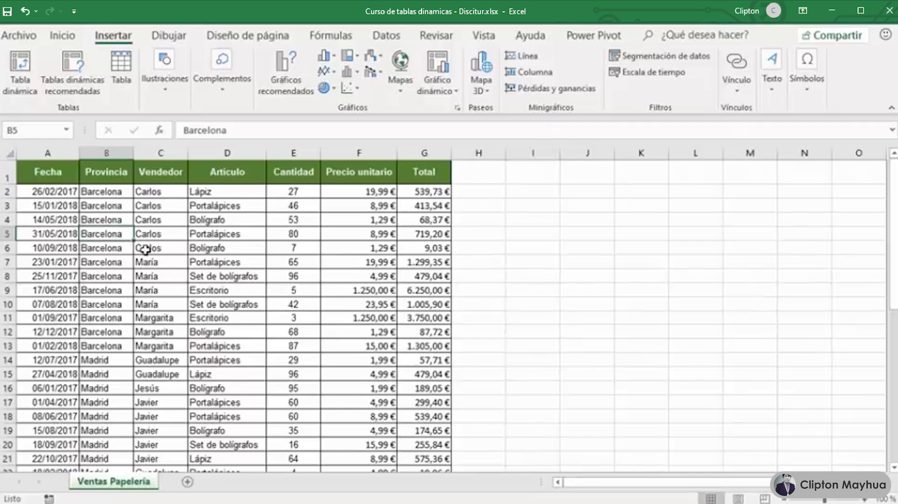
Step: Convert the sales data range A1:G44 into a table with headers
scroll(169, 276, "down", 9)
scroll(170, 295, "up", 4)
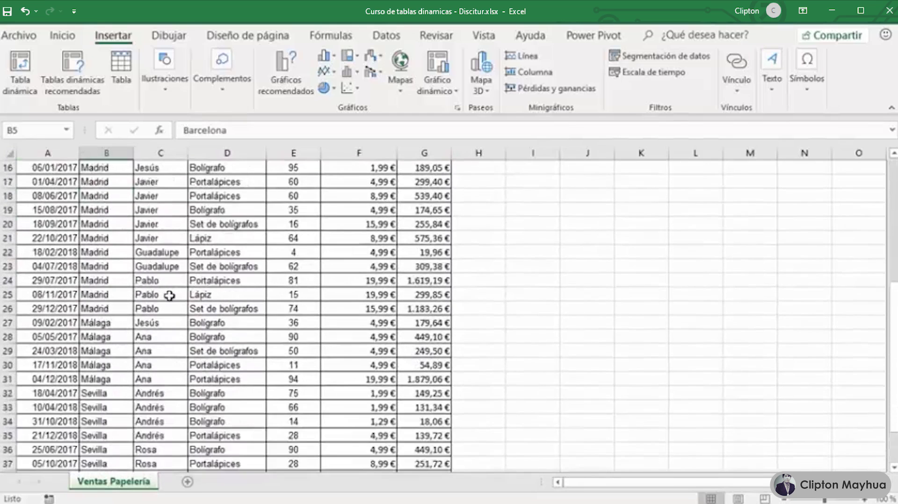
scroll(170, 295, "up", 5)
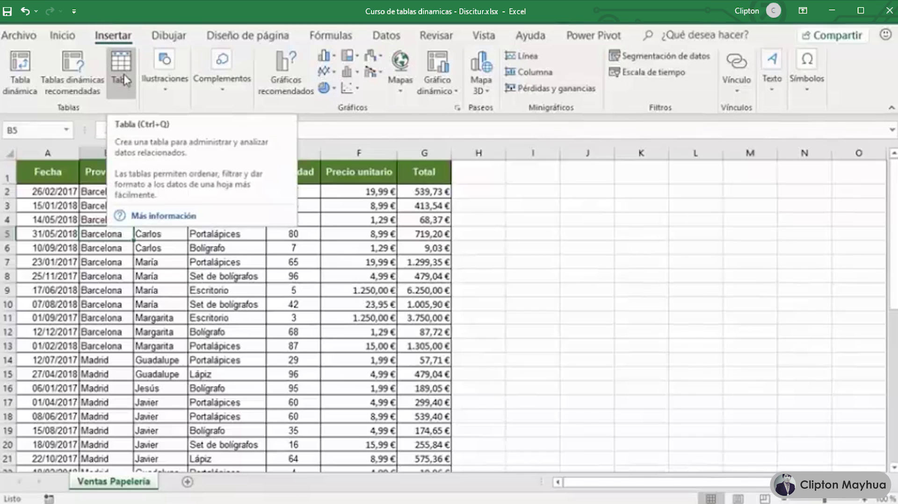
scroll(338, 306, "down", 12)
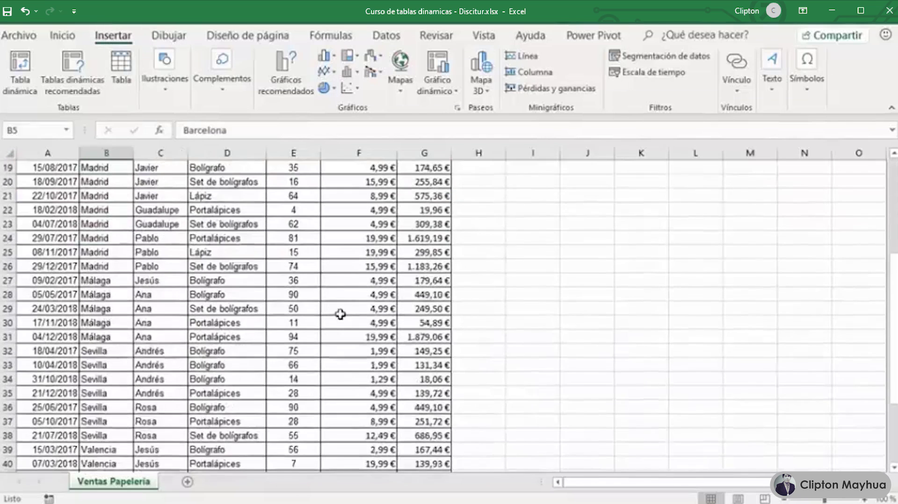
scroll(344, 318, "up", 12)
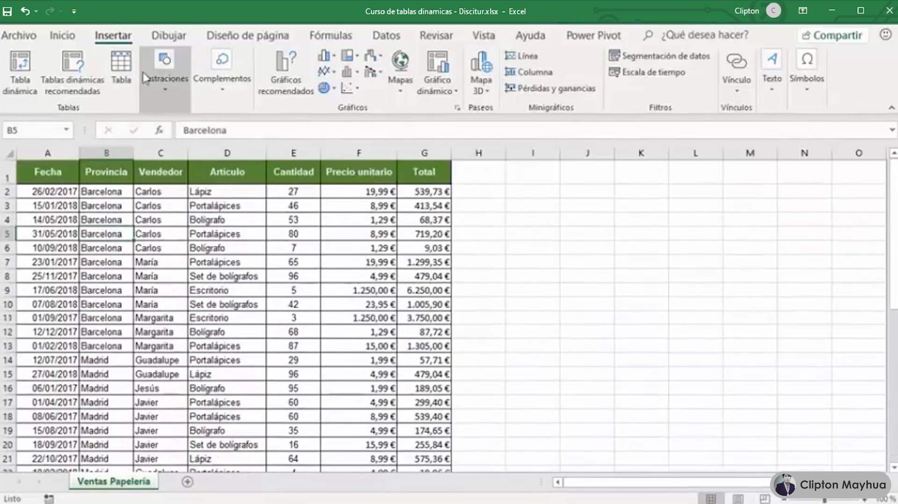
left_click(121, 75)
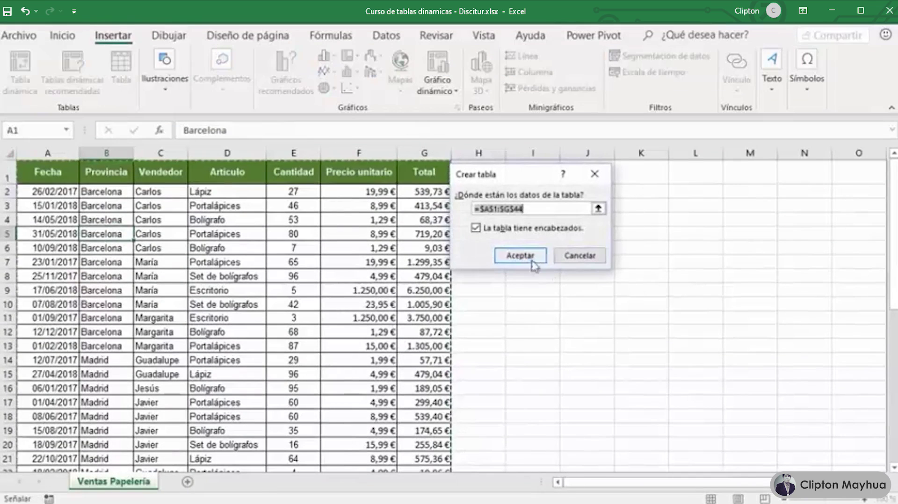
left_click(521, 256)
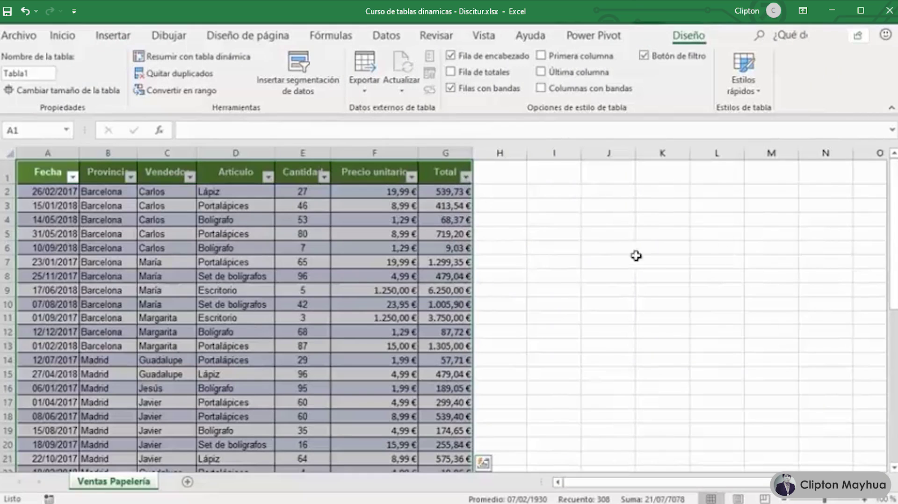
Step: Apply the first quick style in the Claro group to the sales table
left_click(754, 91)
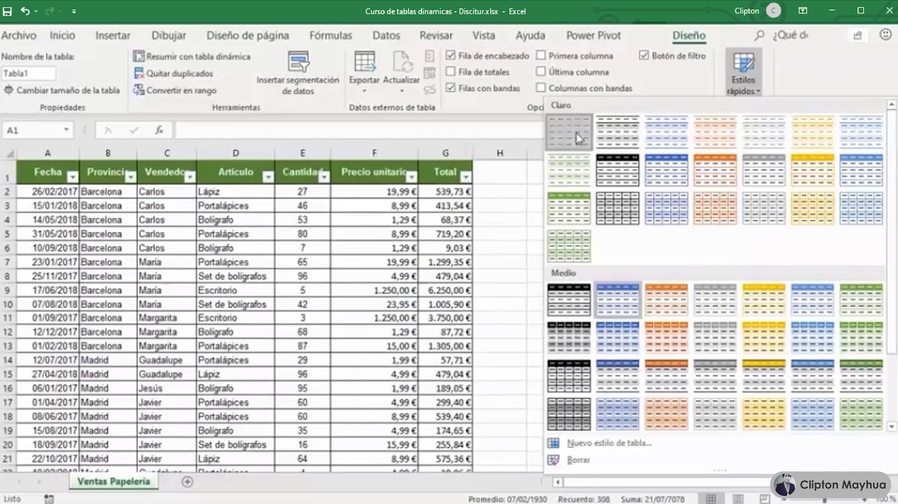
left_click(579, 139)
left_click(170, 251)
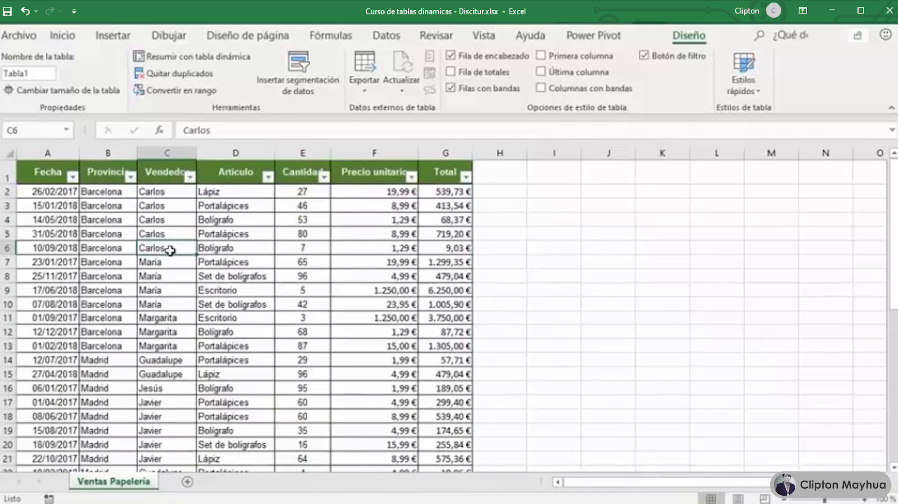
Step: Insert the recommended PivotTable Suma de Cantidad por Artículo from the sales table
left_click(114, 36)
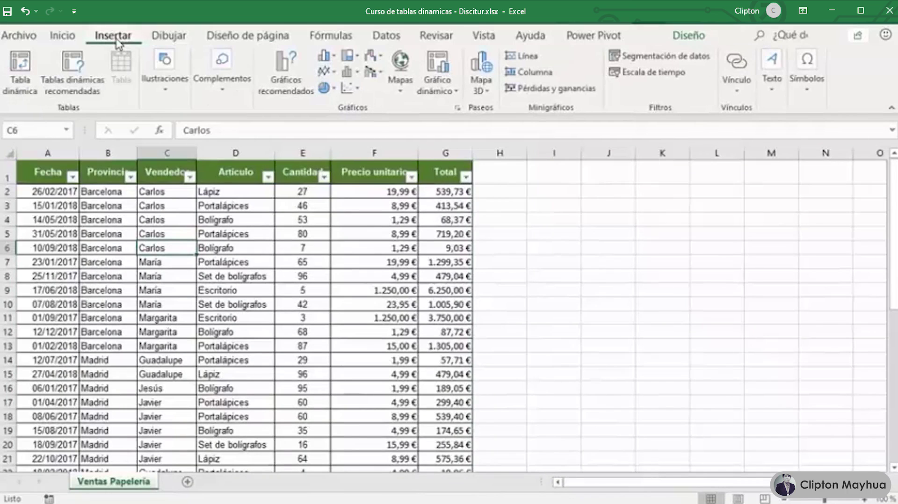
left_click(75, 62)
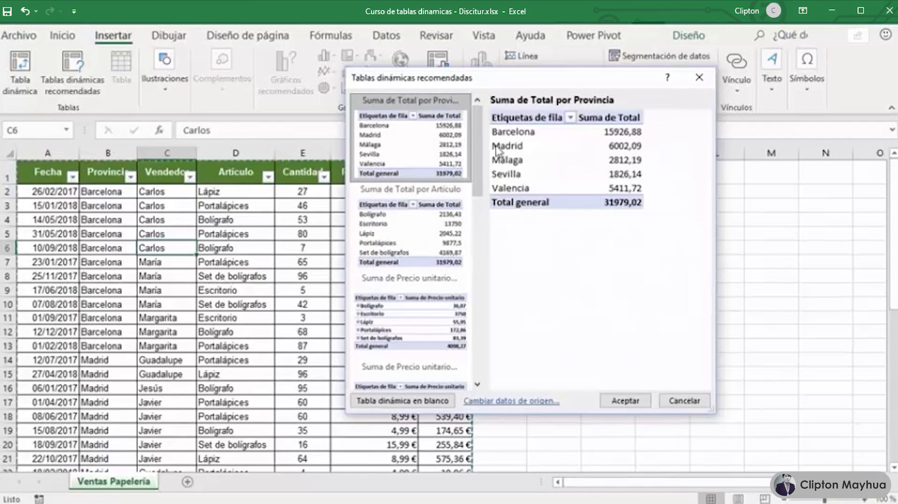
scroll(482, 165, "down", 1)
scroll(482, 165, "down", 7)
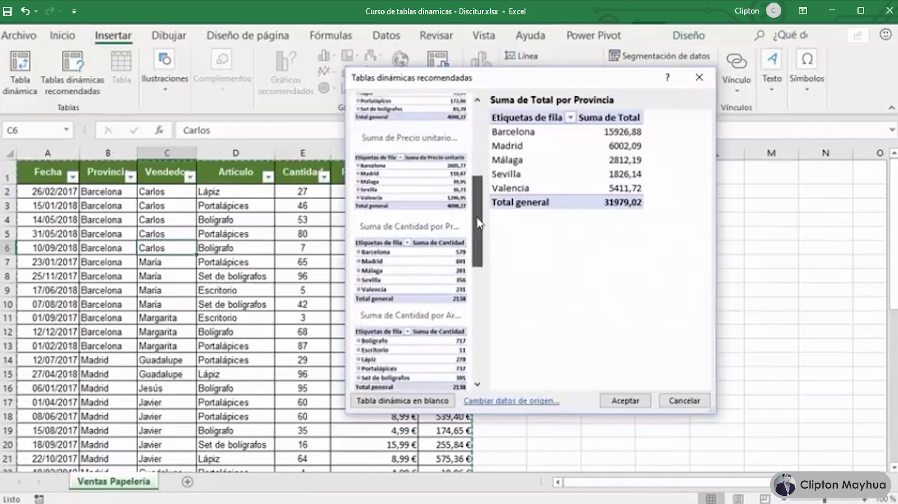
scroll(477, 224, "up", 3)
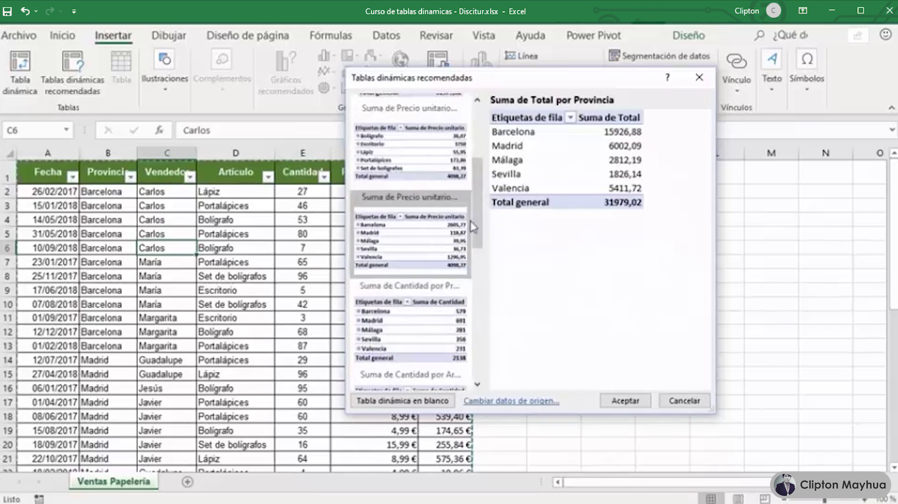
left_click_drag(480, 213, 481, 231)
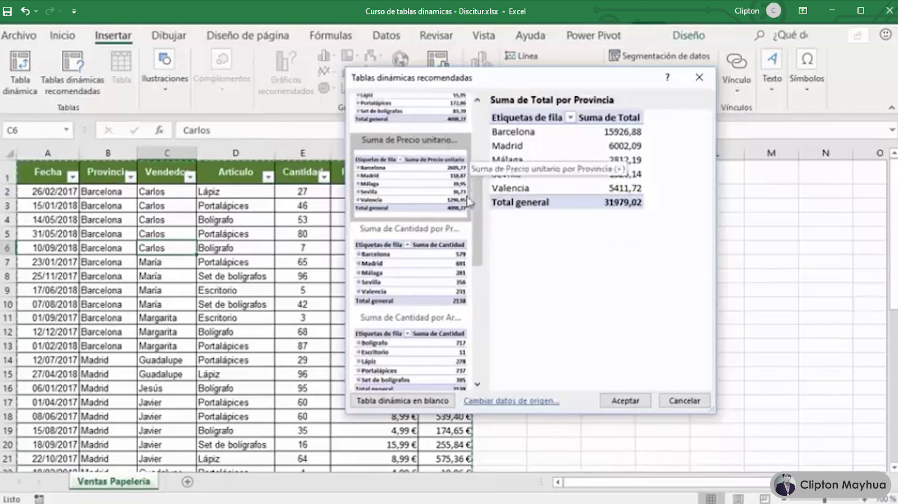
left_click_drag(480, 219, 512, 281)
left_click(398, 189)
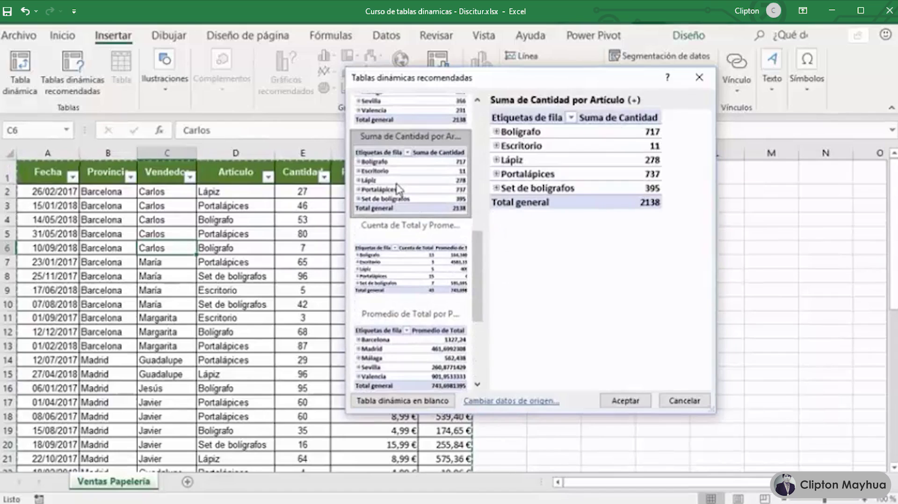
left_click(634, 401)
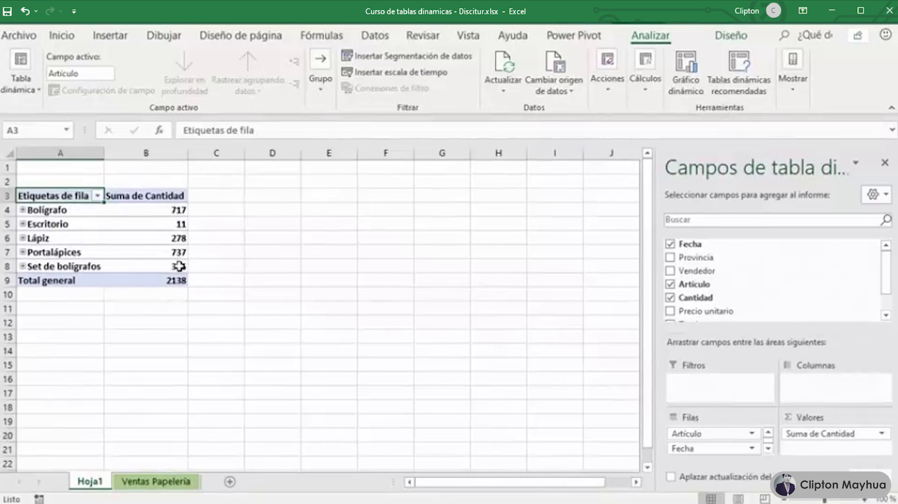
Step: Expand and collapse the Bolígrafo and Escritorio rows of the PivotTable to view their date details
left_click(22, 210)
left_click(22, 211)
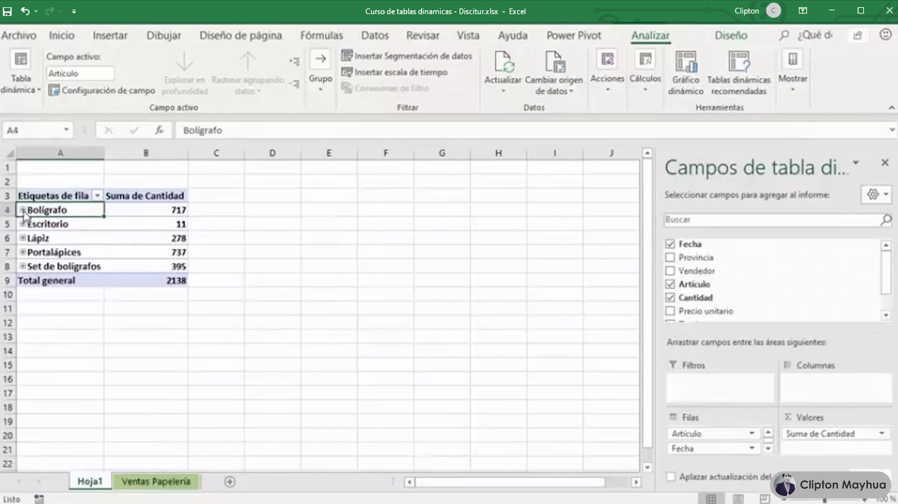
left_click(23, 224)
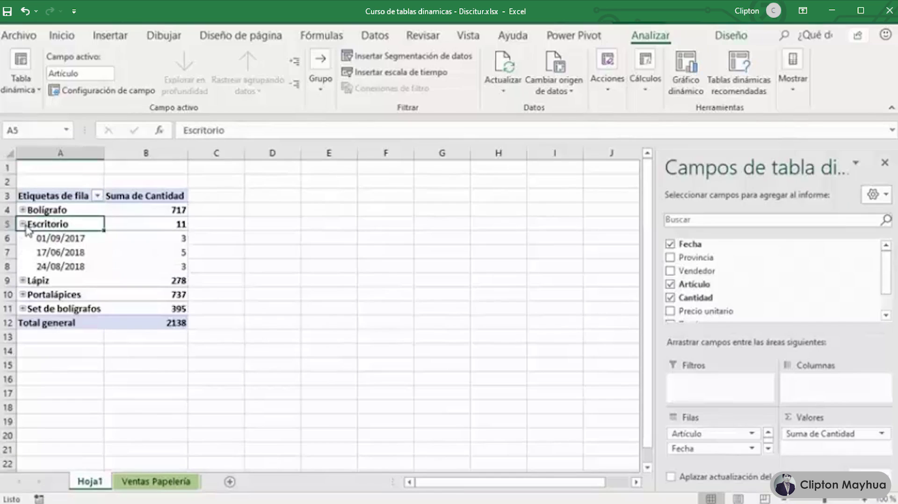
left_click(22, 224)
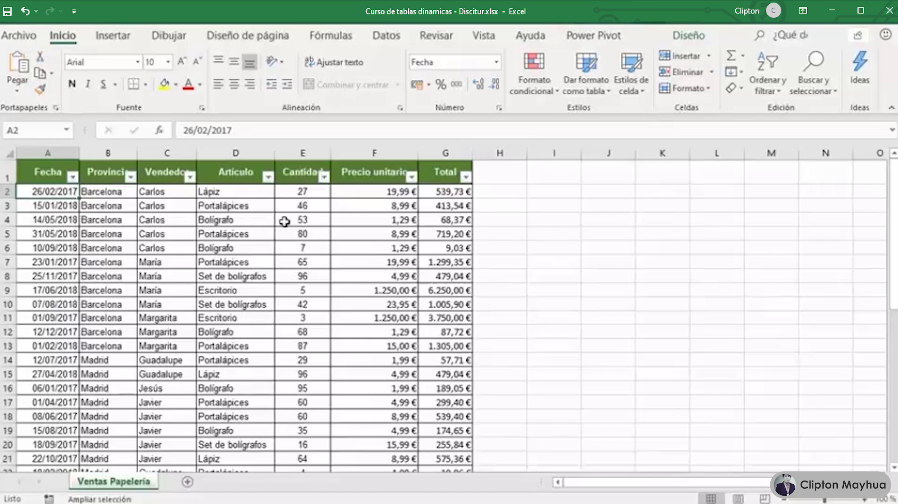
key("F8")
left_click(176, 244)
left_click(109, 40)
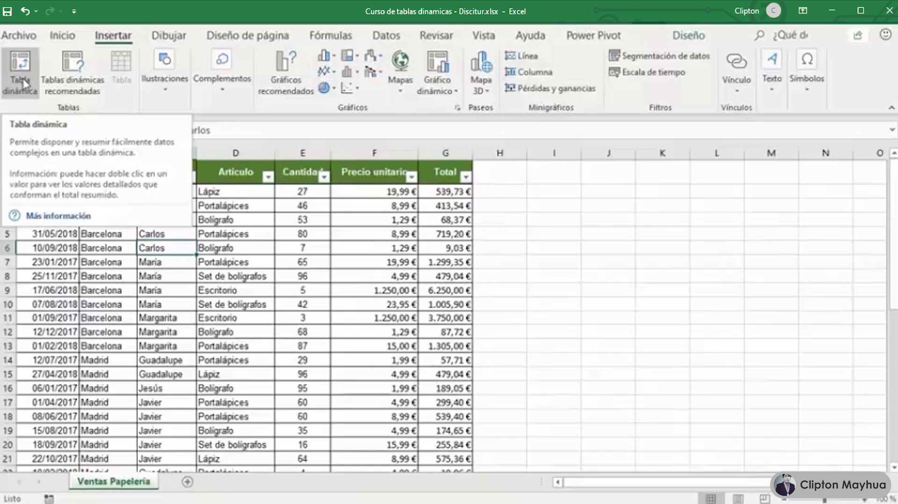
left_click(255, 252)
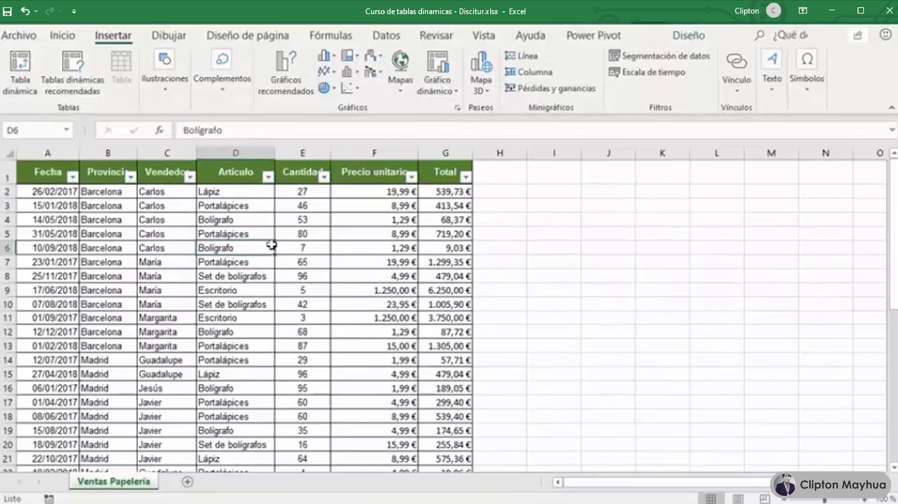
left_click(187, 216)
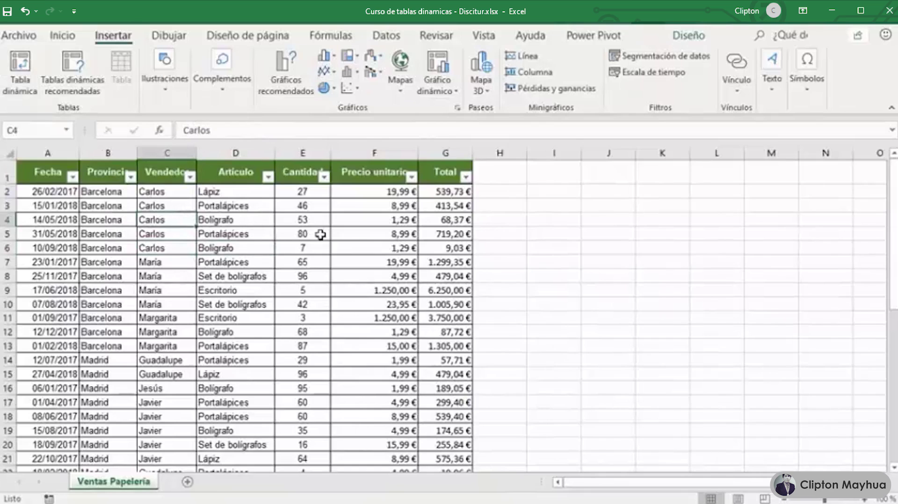
Step: Rename the sales table as Ventas
left_click(689, 35)
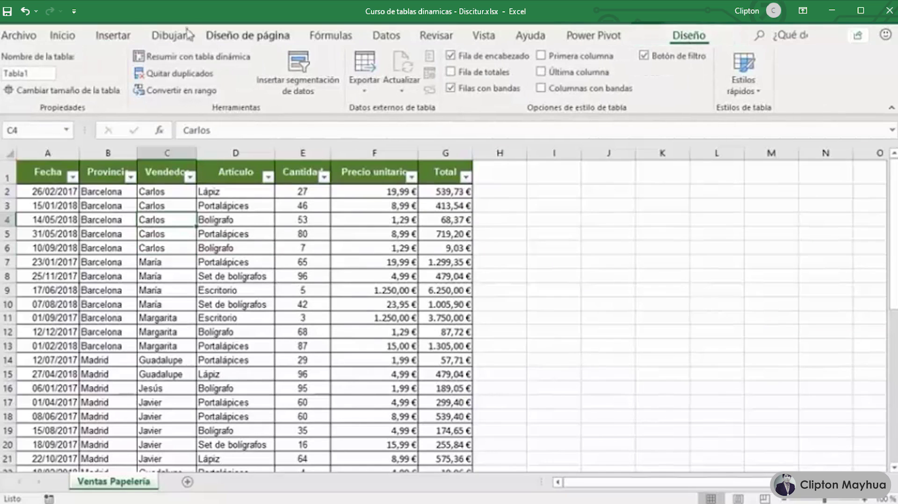
left_click(40, 77)
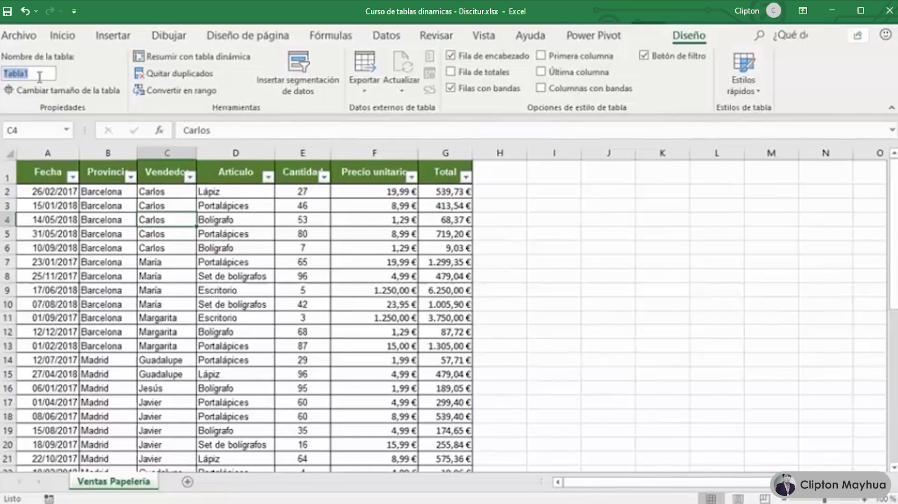
type("Ventas")
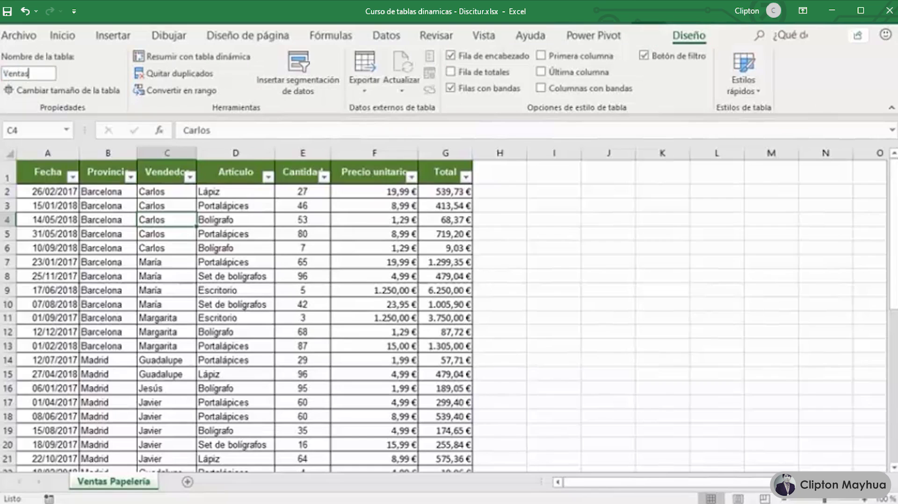
left_click(99, 40)
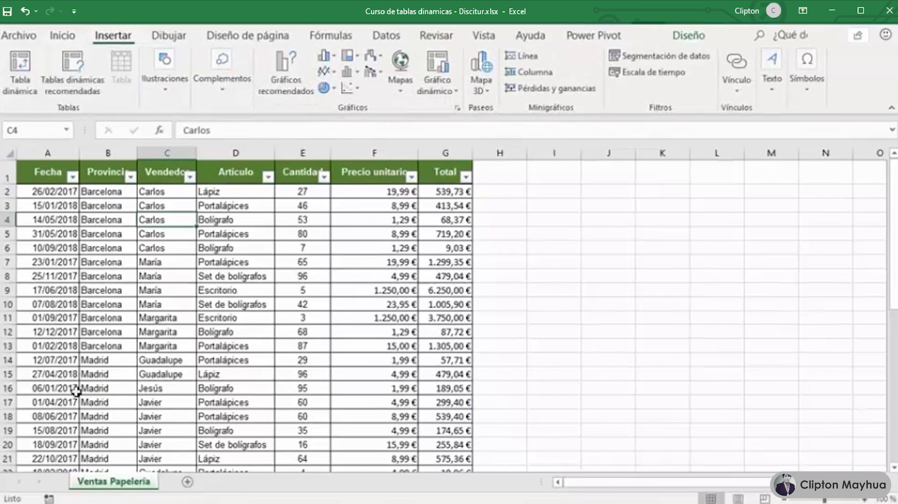
left_click(19, 86)
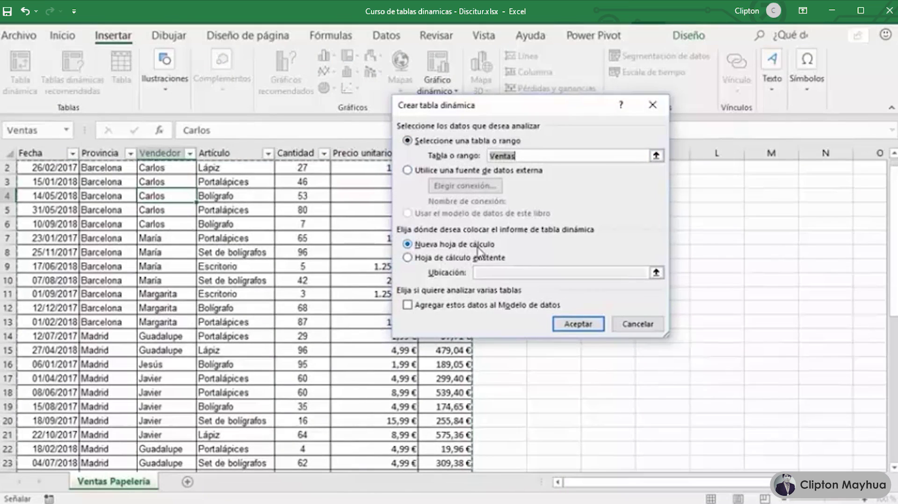
left_click(638, 323)
Step: Summarize the Ventas table with a blank PivotTable placed on a new worksheet
left_click(305, 237)
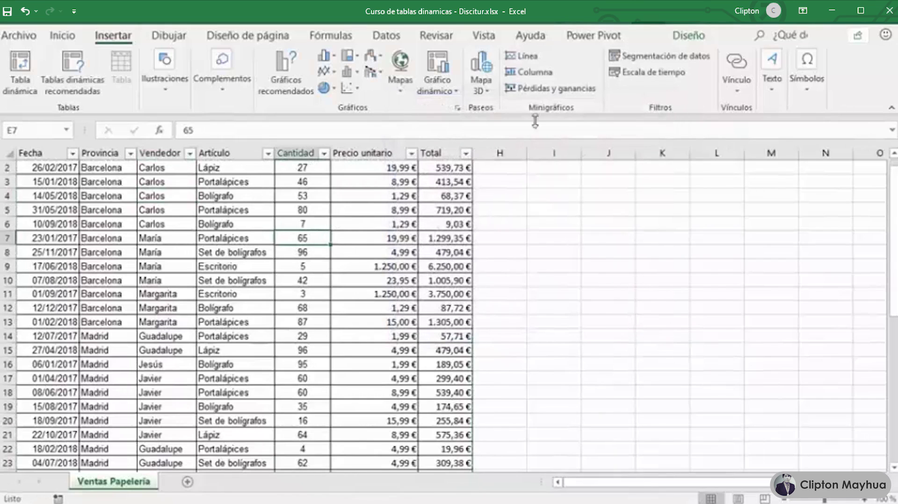
left_click(702, 39)
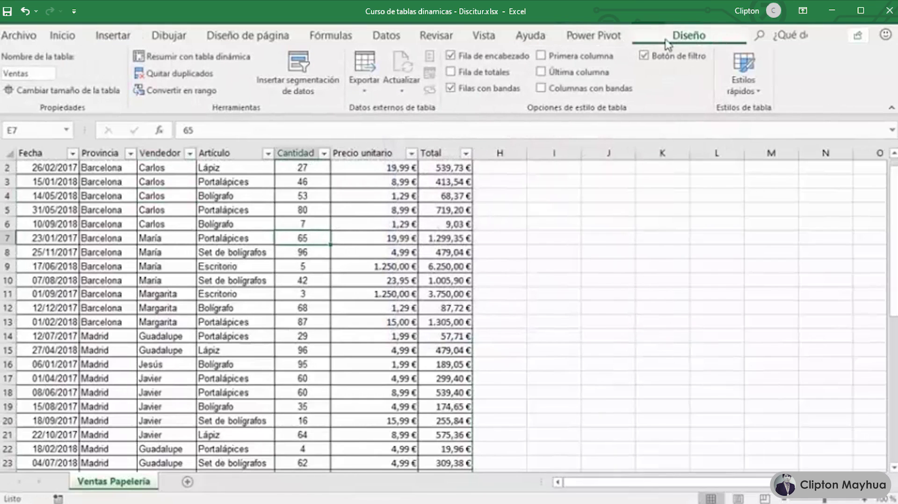
scroll(305, 250, "up", 1)
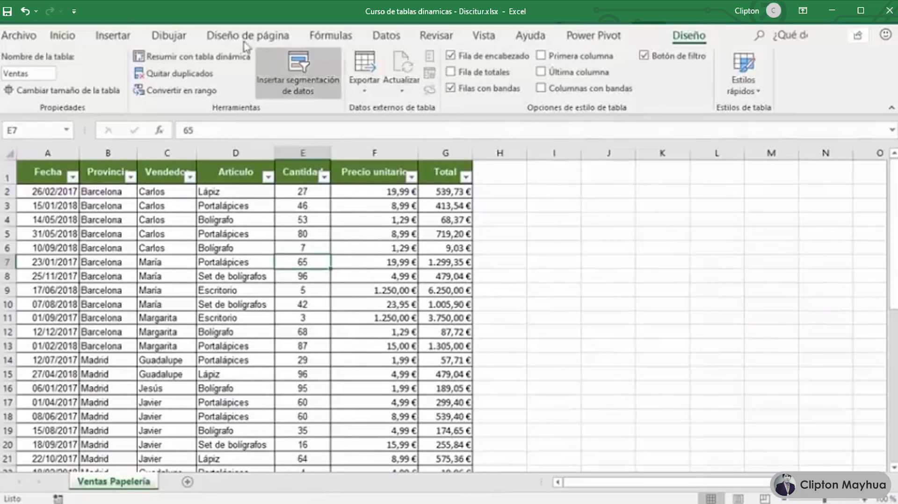
left_click(205, 66)
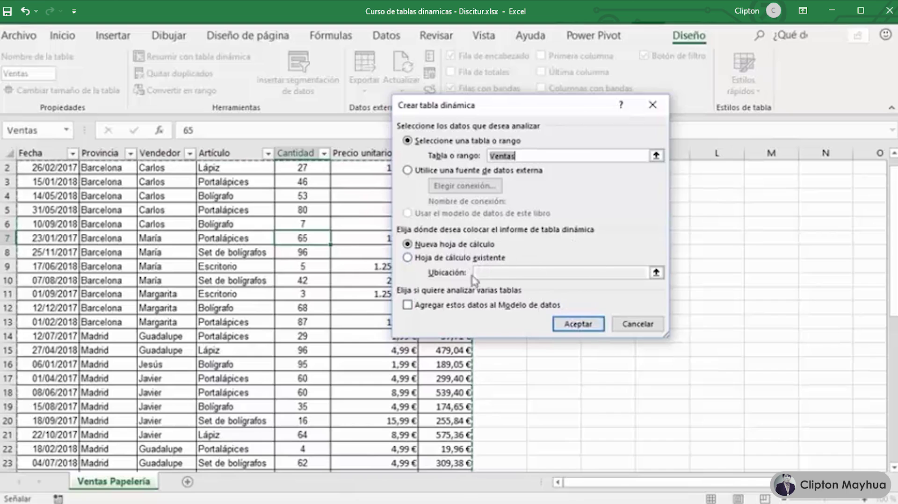
left_click(578, 325)
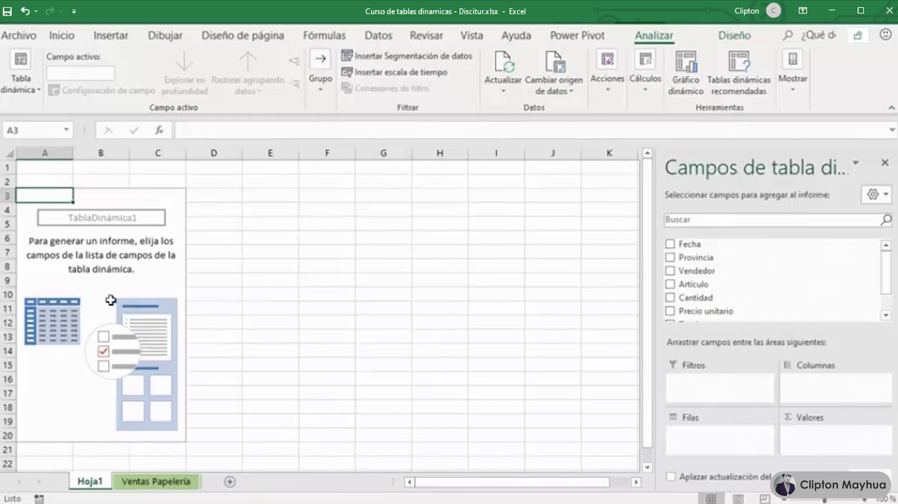
Step: Review the recommended PivotTables for the sales data on Ventas Papelería and insert a blank PivotTable instead
left_click(168, 485)
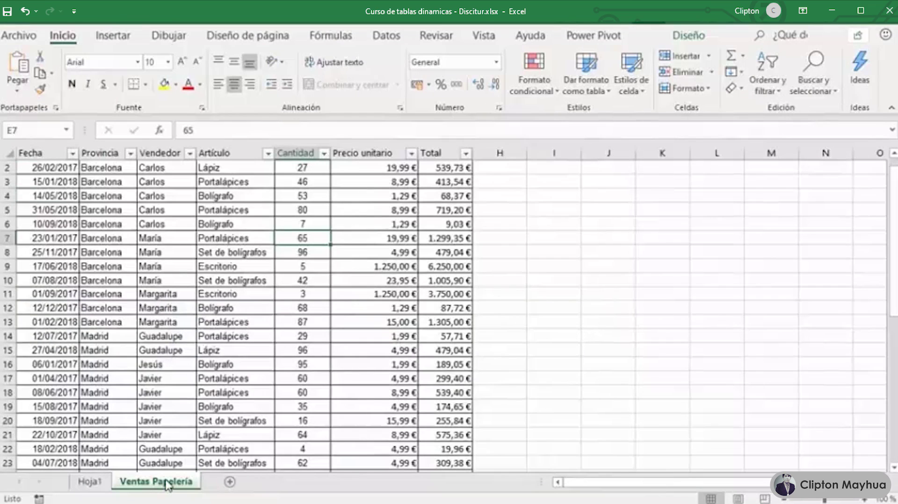
left_click(111, 37)
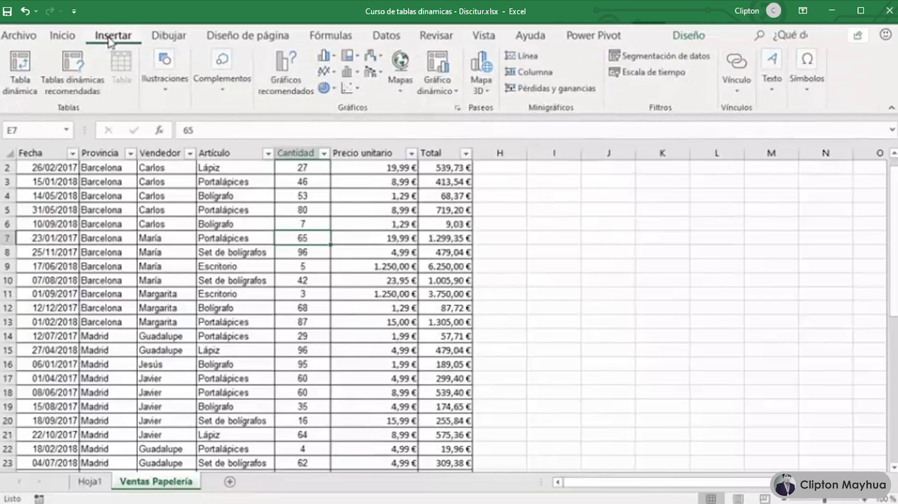
left_click(72, 84)
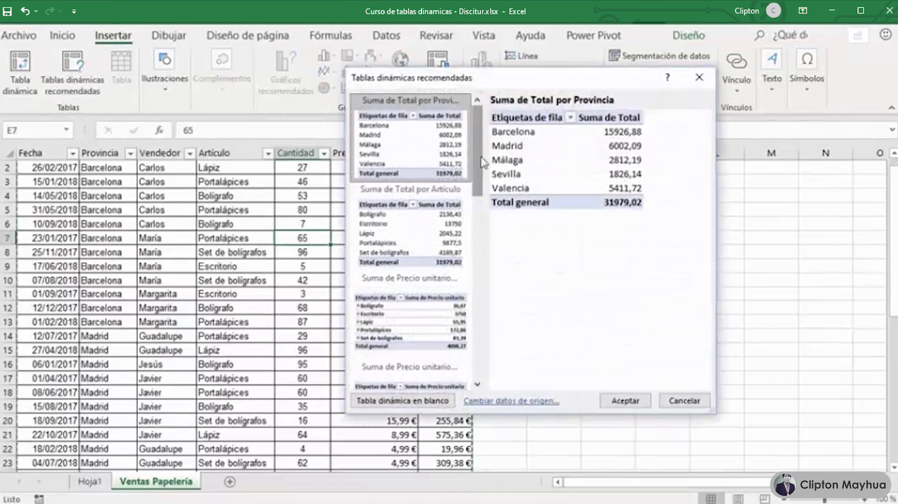
left_click_drag(481, 157, 488, 134)
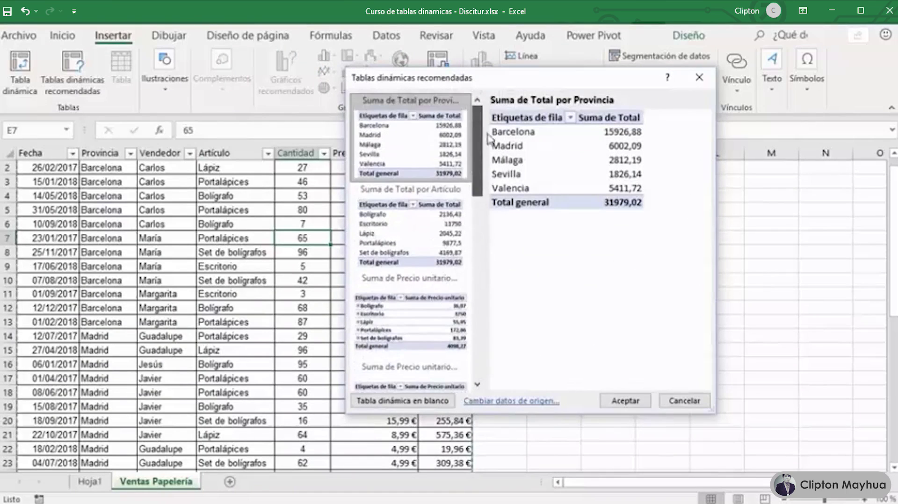
left_click(418, 402)
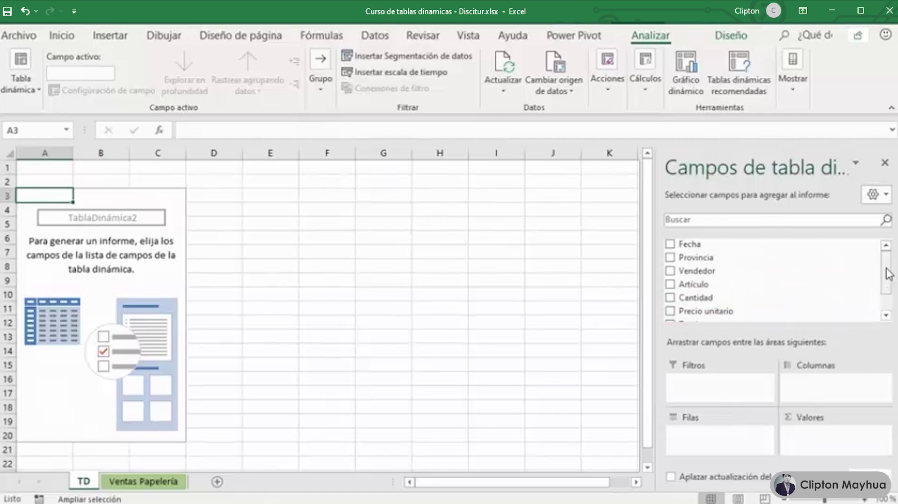
Step: Compare the fields offered for the PivotTable on TD with the column headers of the Ventas Papelería sheet
mouse_move(886, 280)
left_mouse_down()
mouse_move(893, 311)
mouse_move(888, 263)
left_mouse_up()
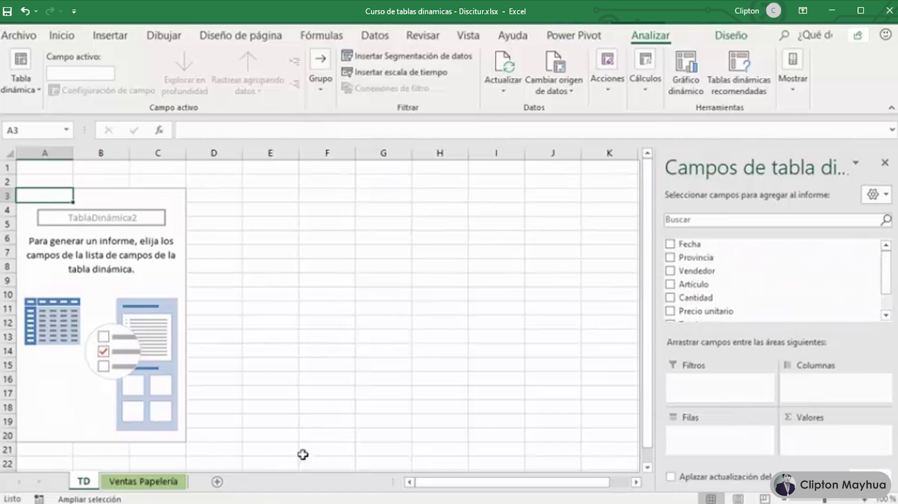
left_click(146, 484)
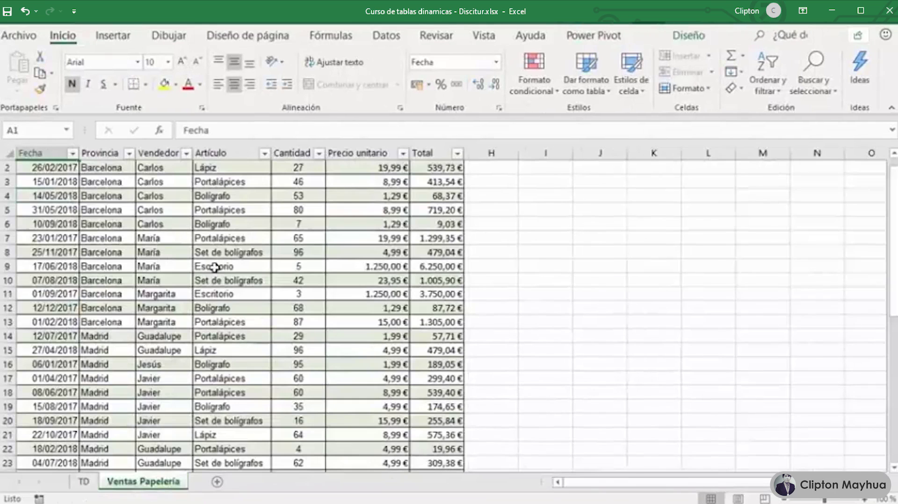
scroll(214, 267, "up", 1)
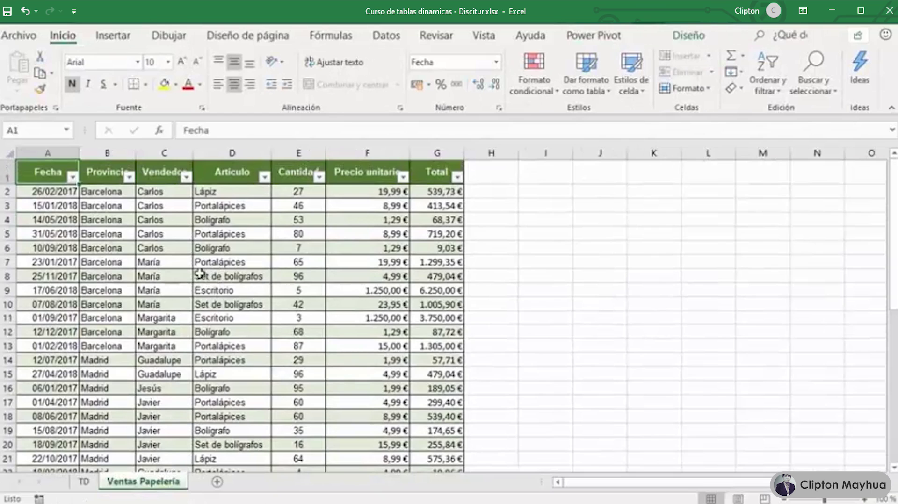
left_click(84, 482)
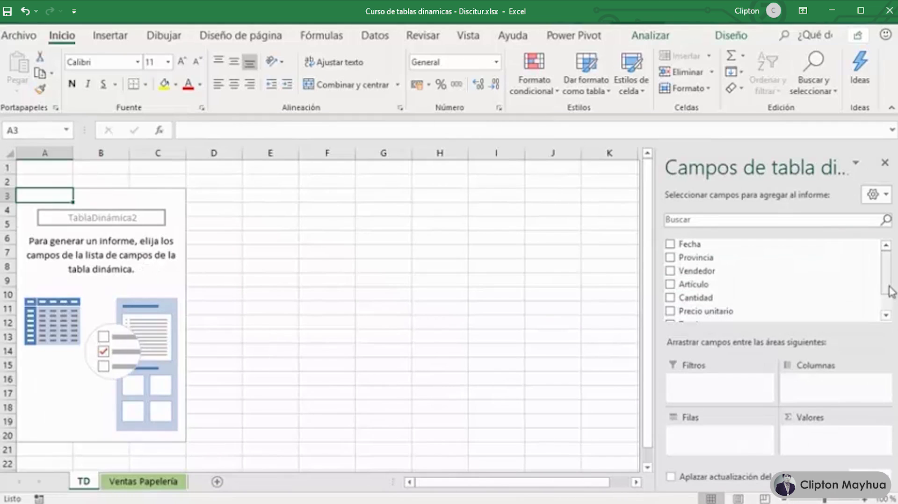
mouse_move(889, 268)
left_mouse_down()
mouse_move(889, 299)
mouse_move(886, 252)
left_mouse_up()
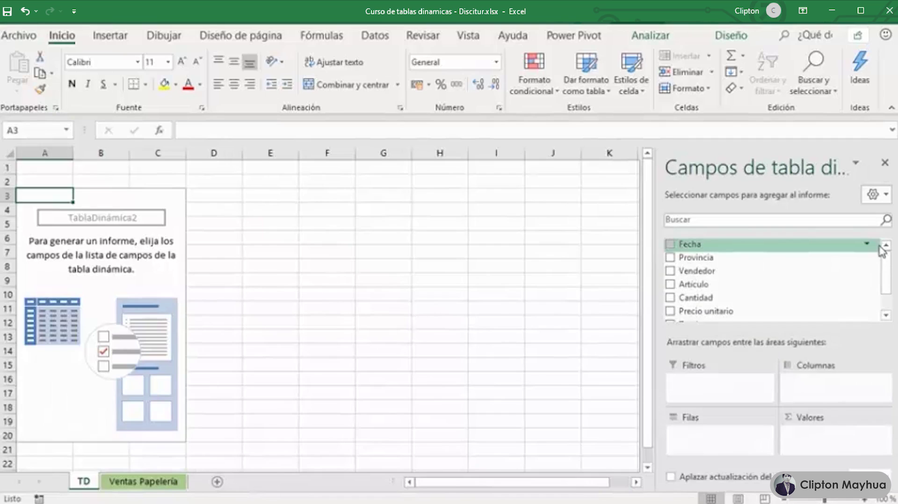
left_click(763, 220)
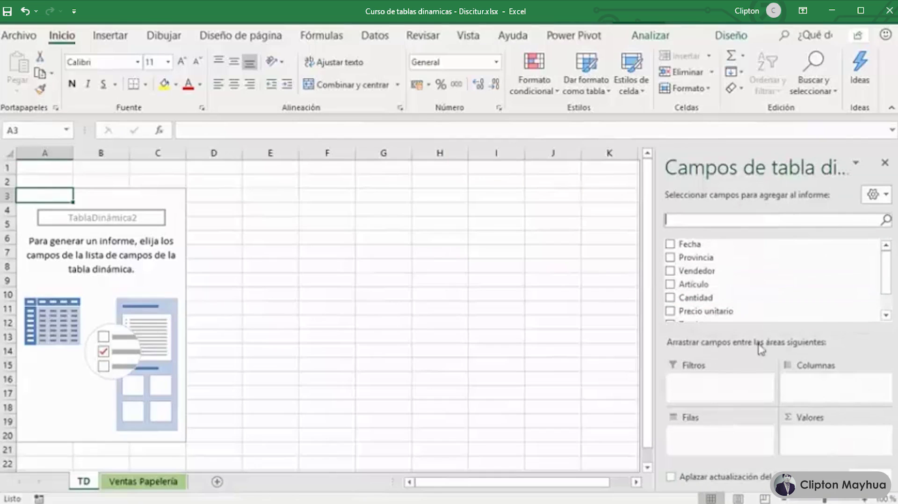
Step: Try the side-by-side, fields-only and 2-by-2 areas-only layouts of the field pane, and return to the stacked fields and areas layout
left_click(873, 197)
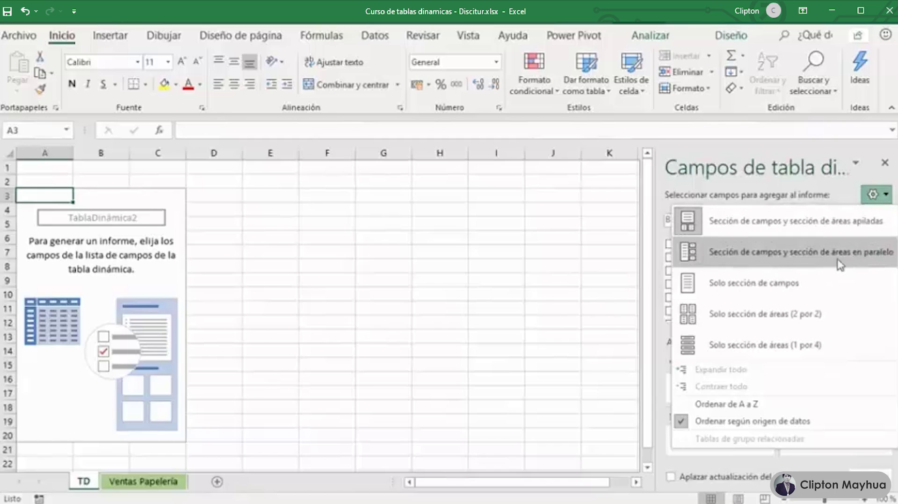
left_click(727, 255)
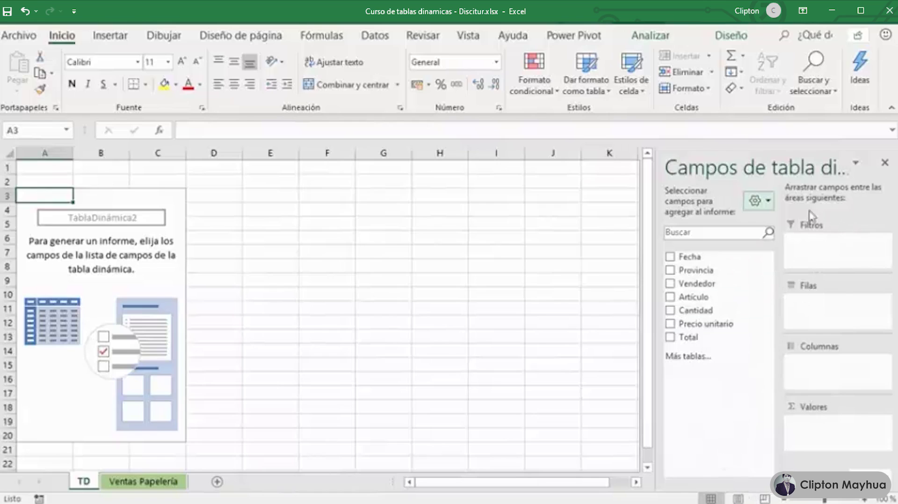
left_click(765, 206)
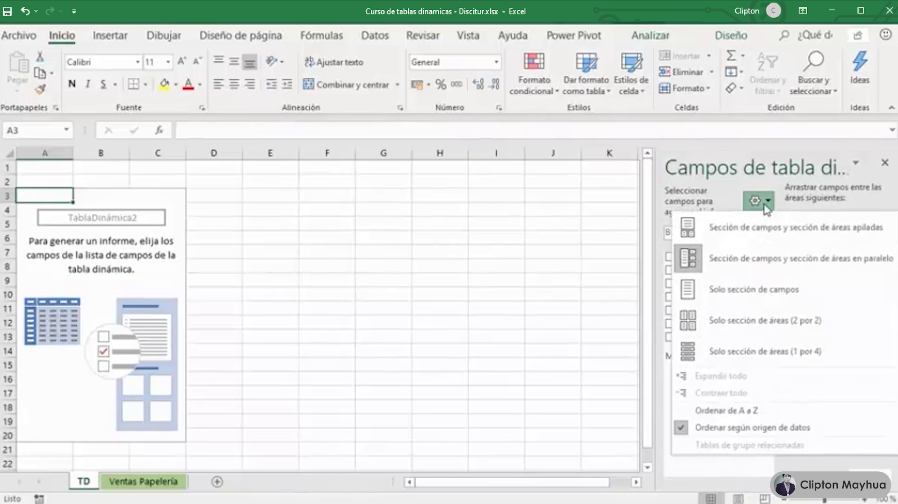
left_click(760, 290)
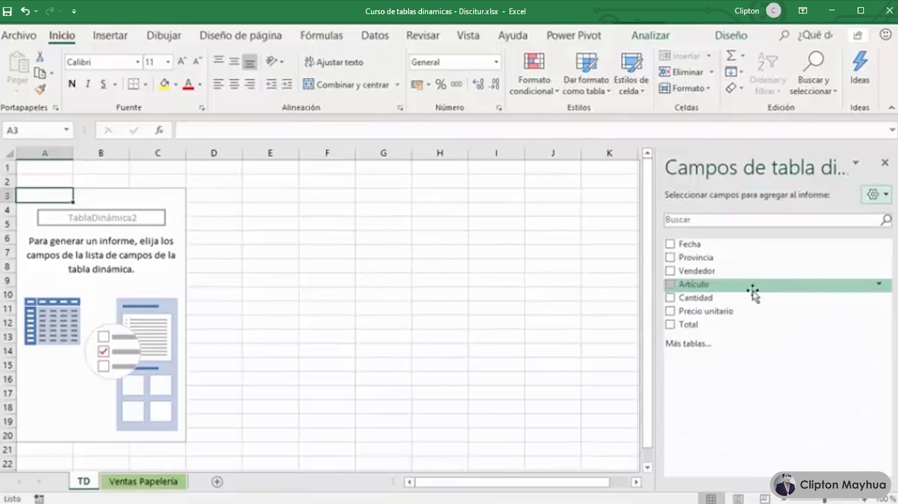
left_click(883, 195)
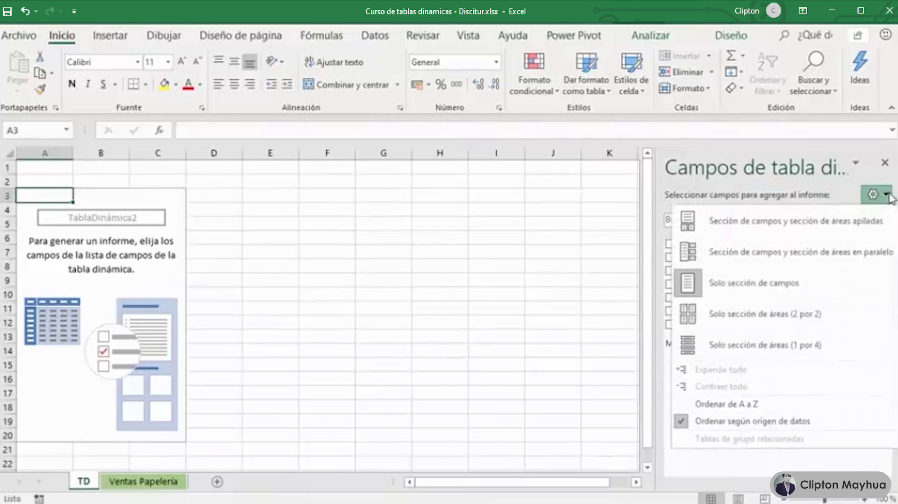
left_click(786, 314)
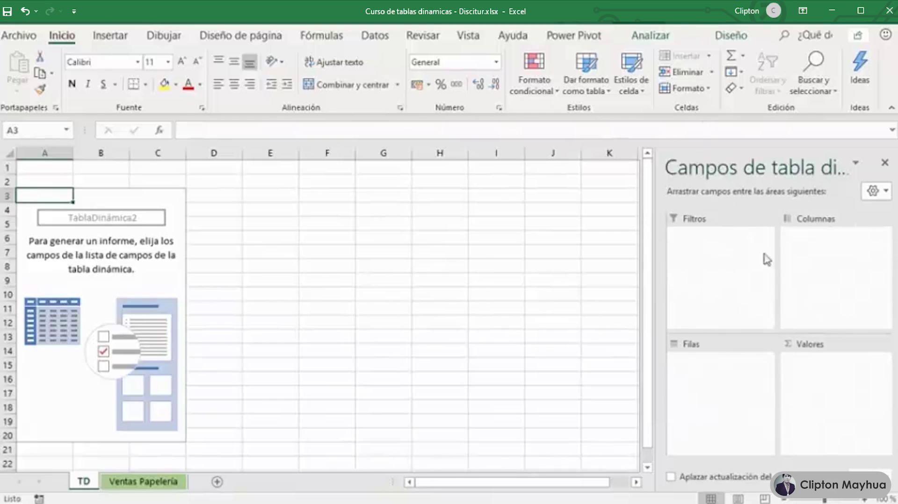
left_click(884, 192)
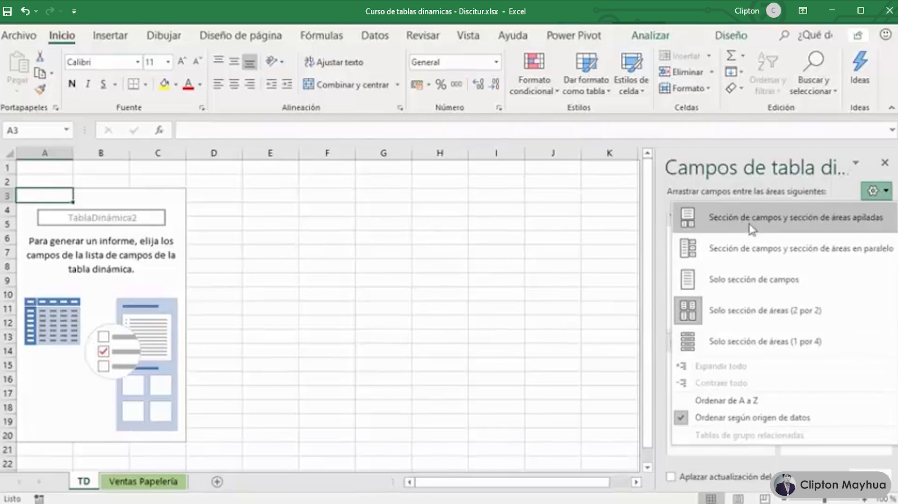
left_click(711, 227)
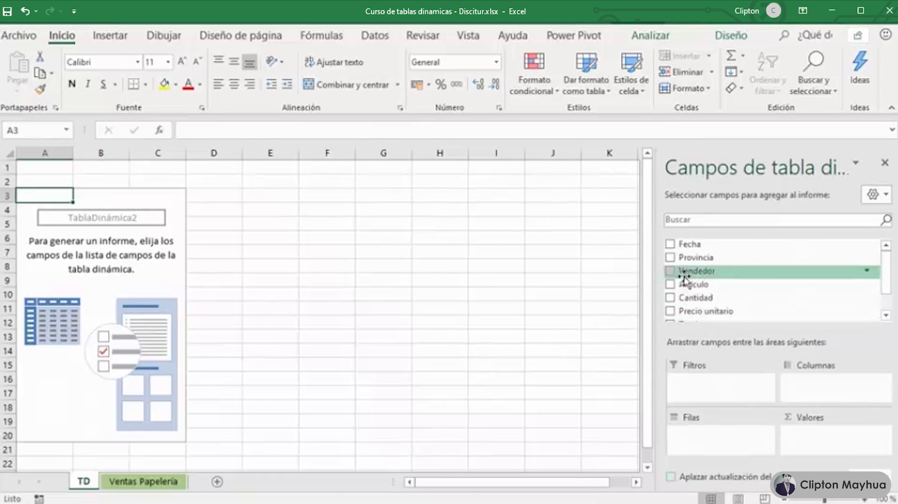
Step: Build the PivotTable with Vendedor and Artículo as rows, Provincia as columns and the sum of Cantidad as values
left_click(672, 272)
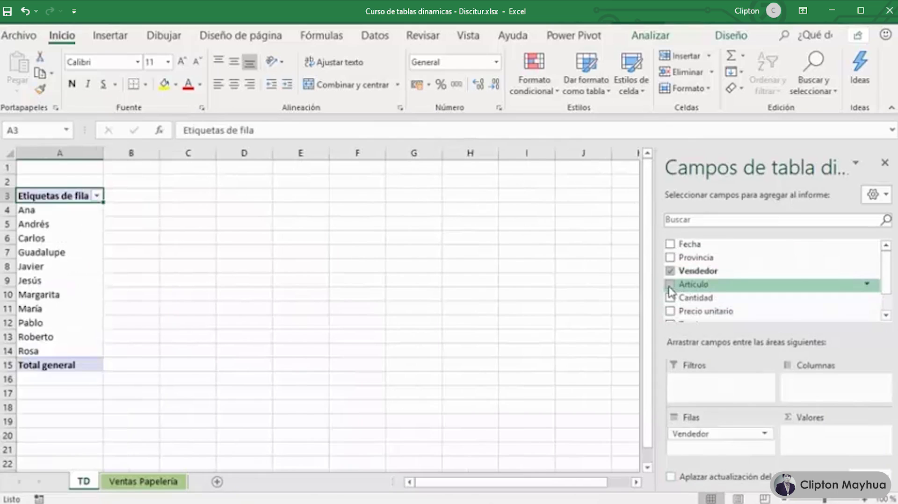
left_click(670, 285)
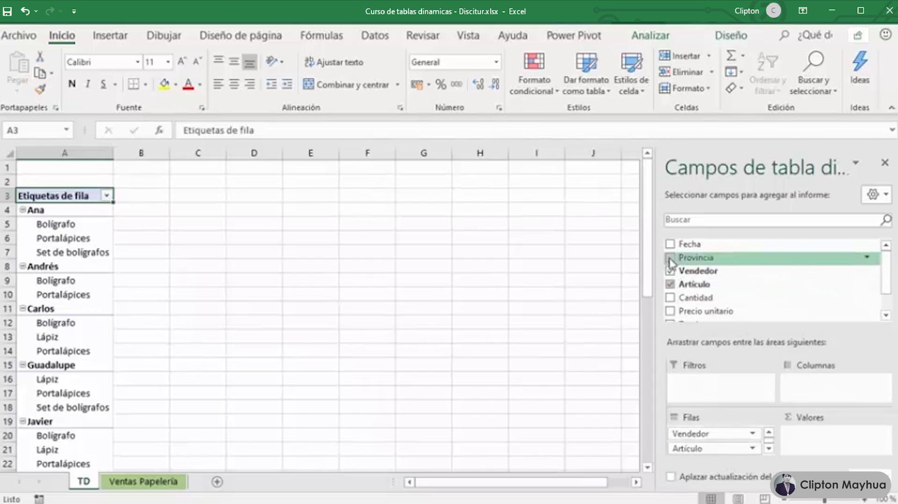
left_click_drag(738, 258, 821, 388)
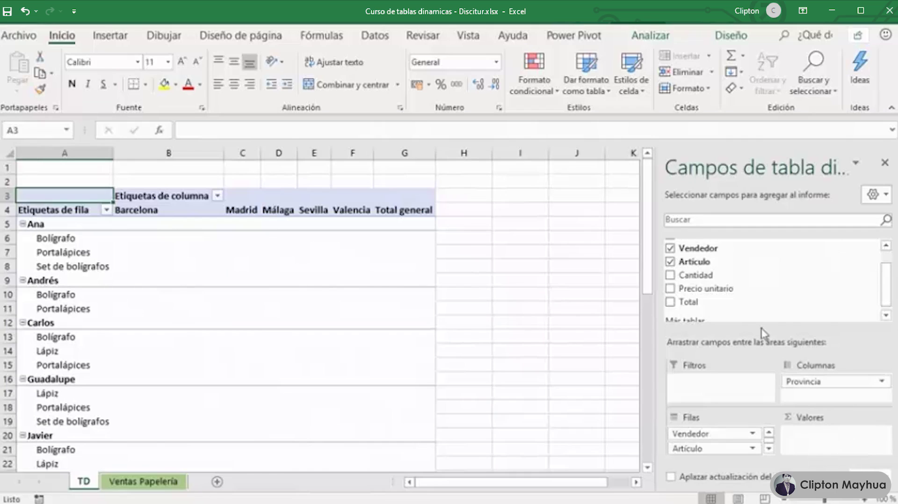
left_click_drag(700, 279, 826, 442)
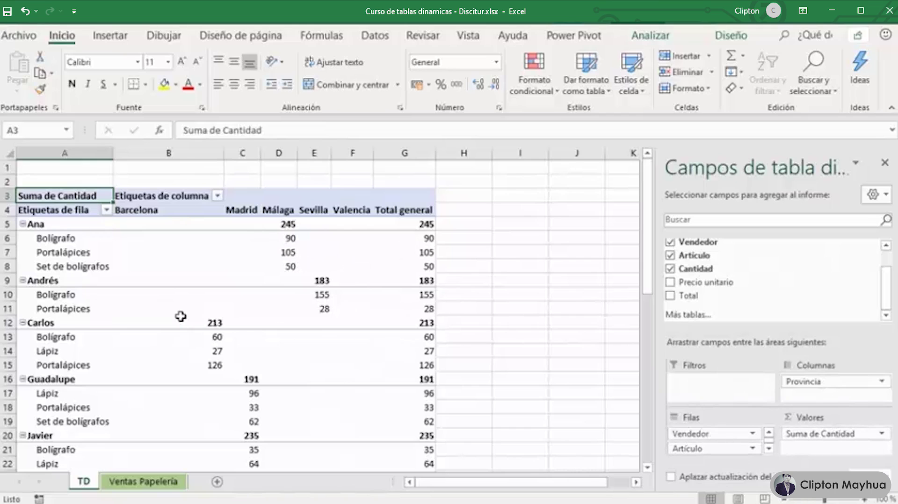
mouse_move(180, 316)
scroll(205, 304, "down", 1)
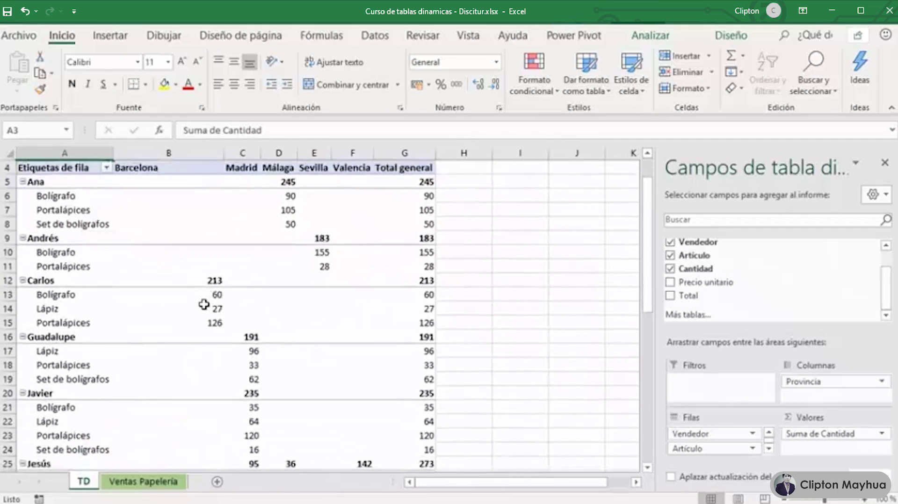
scroll(204, 305, "up", 1)
mouse_move(332, 310)
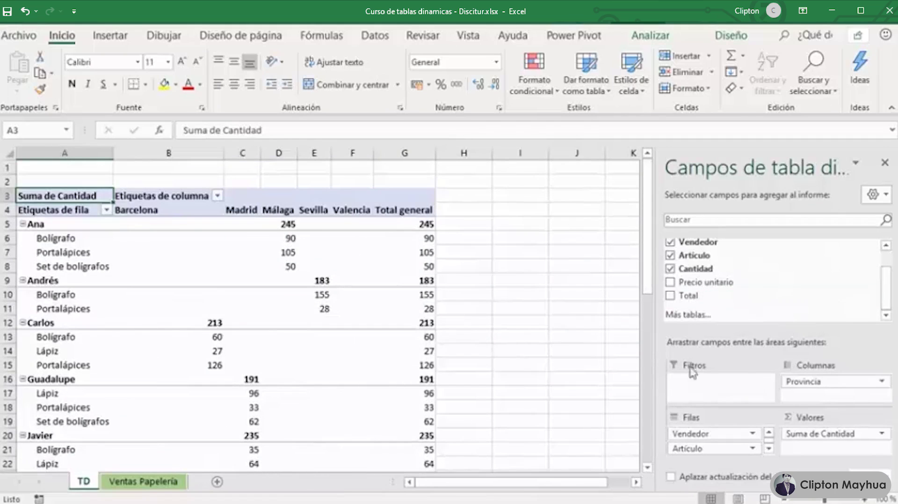
Step: Move Provincia from the columns to the rows and try it above and below Vendedor, ending with Provincia first
left_click_drag(832, 383, 737, 434)
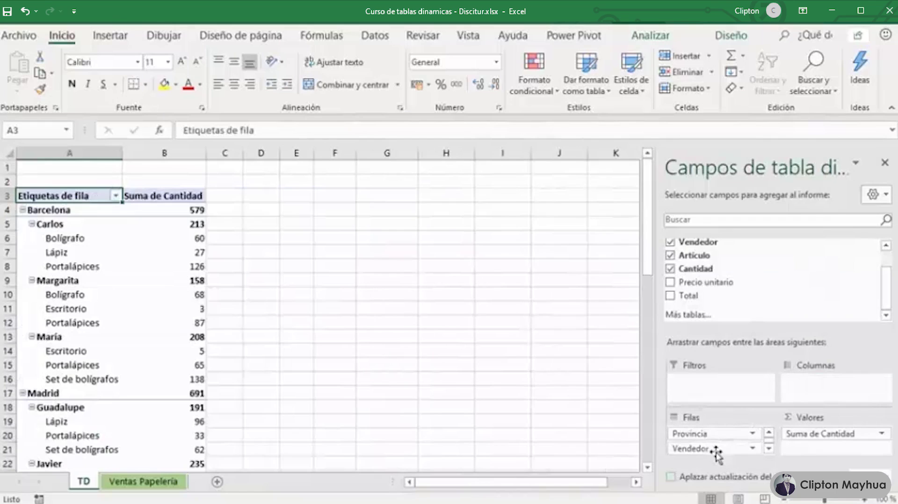
left_click_drag(721, 451, 710, 429)
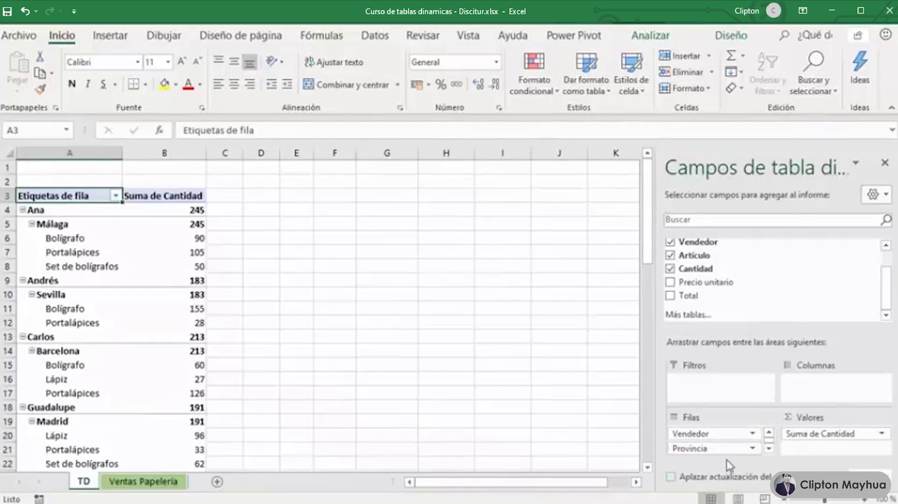
left_click_drag(726, 450, 724, 438)
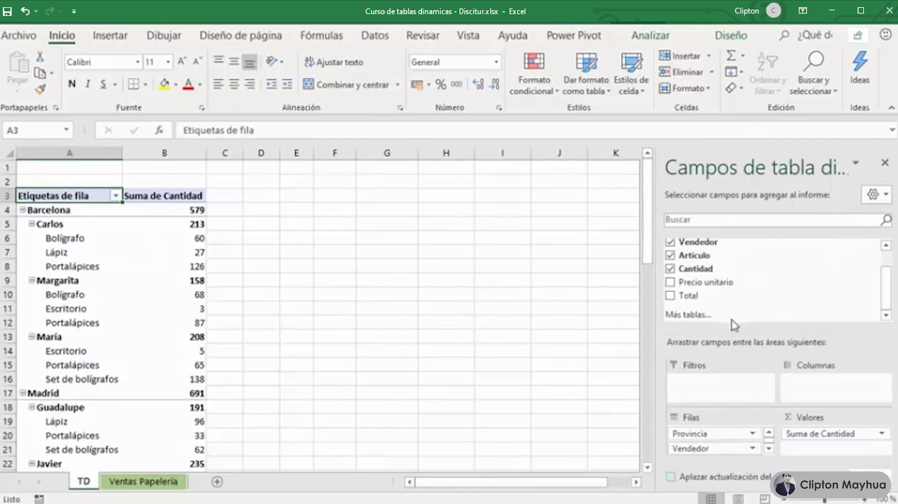
Step: Enlarge the field pane's areas section, try Artículo as the column field, and return to Provincia columns with Vendedor and Artículo rows
left_click_drag(737, 333, 728, 294)
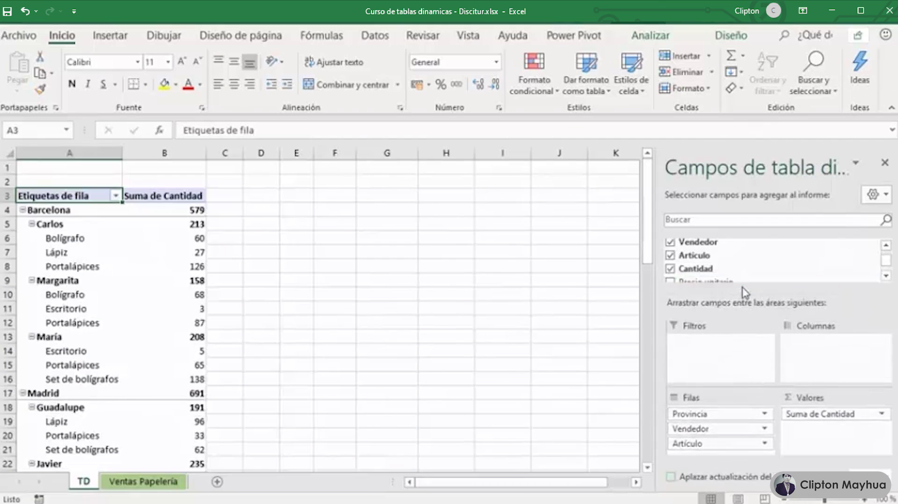
mouse_move(741, 294)
left_mouse_down()
mouse_move(742, 306)
mouse_move(741, 271)
mouse_move(742, 348)
mouse_move(736, 274)
mouse_move(732, 297)
mouse_move(729, 275)
mouse_move(725, 293)
left_mouse_up()
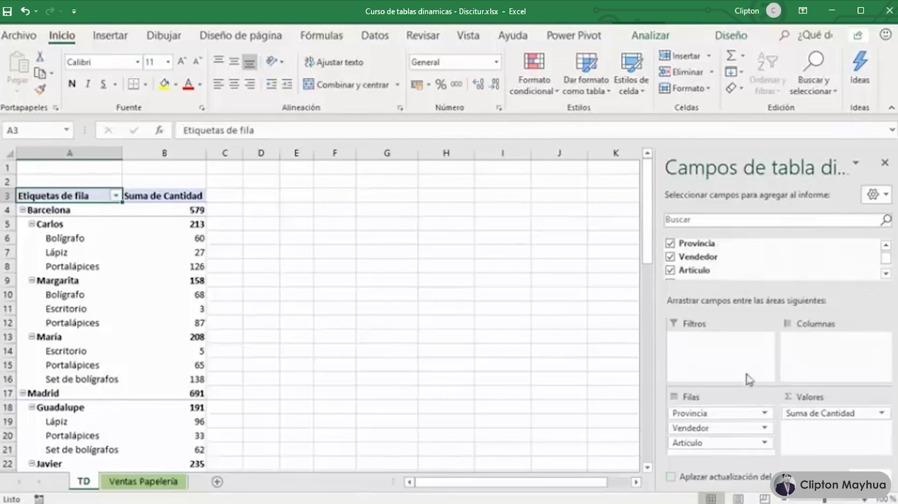
left_click_drag(725, 449, 812, 349)
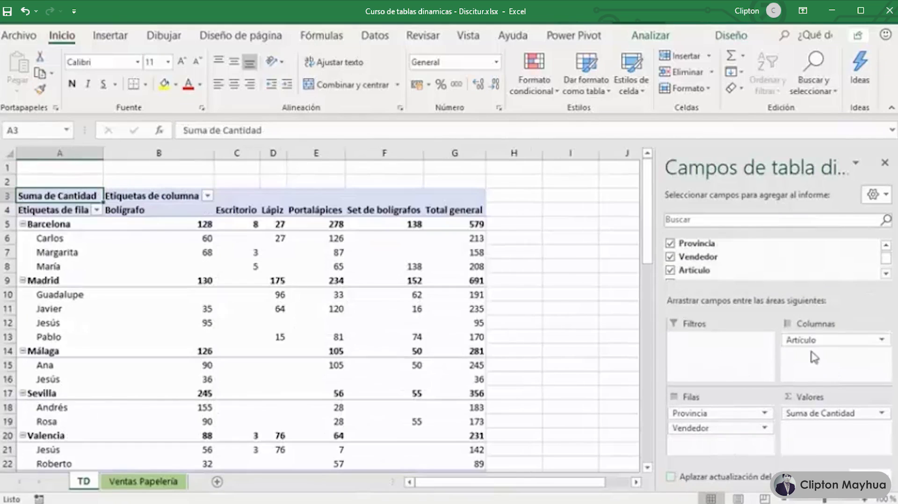
mouse_move(714, 418)
left_mouse_down()
mouse_move(789, 387)
mouse_move(815, 353)
mouse_move(747, 426)
mouse_move(721, 428)
left_mouse_up()
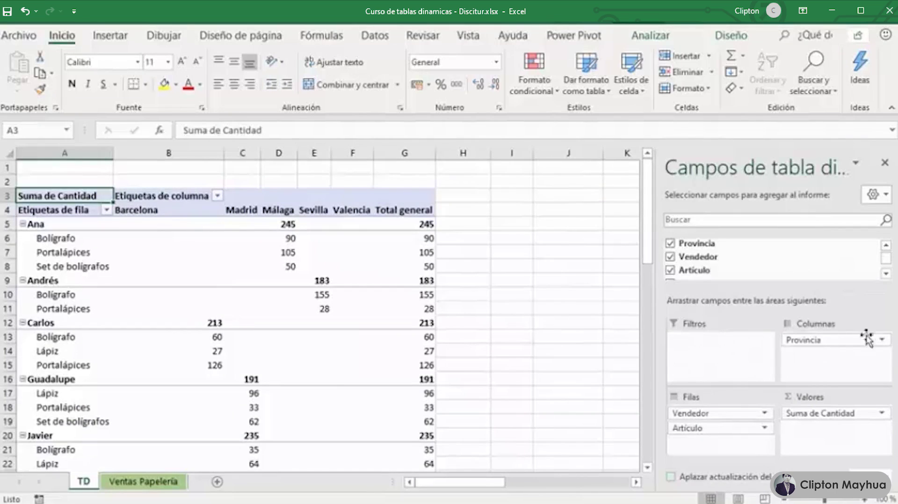
Step: Move Provincia from the columns to the report filters and filter the PivotTable to Barcelona
left_click_drag(867, 337, 703, 354)
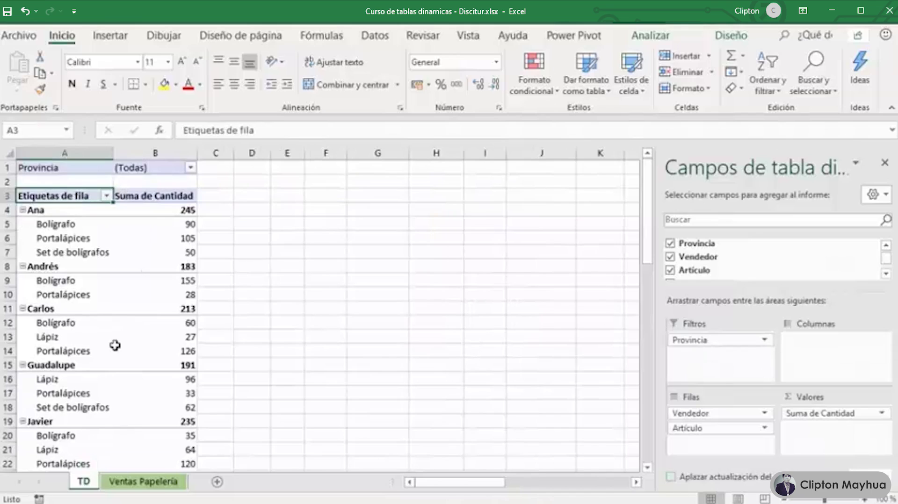
left_click(191, 168)
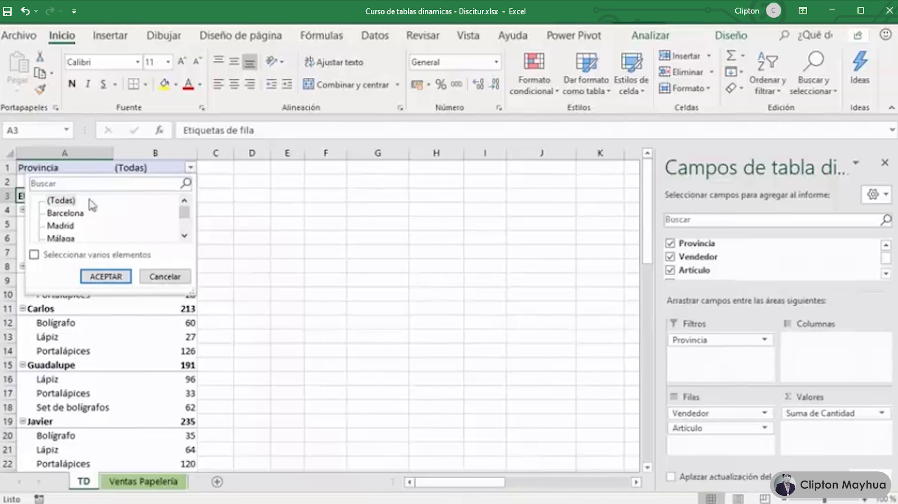
left_click(77, 217)
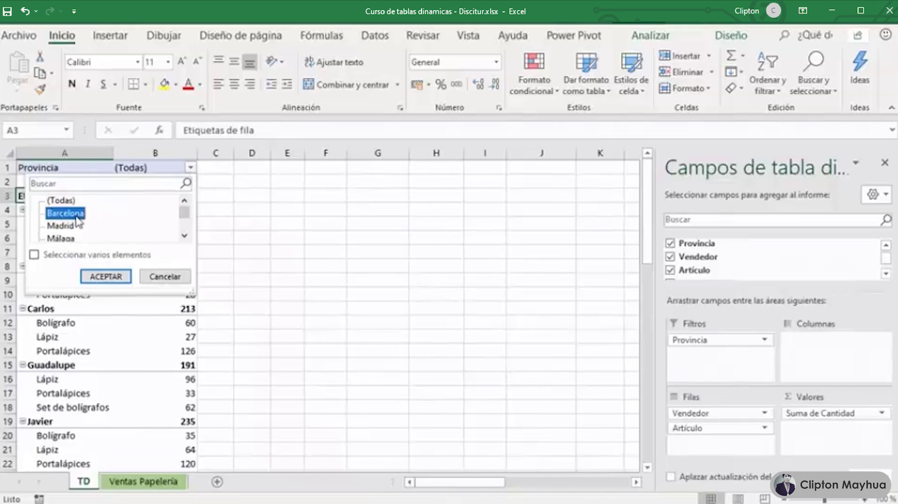
left_click(106, 276)
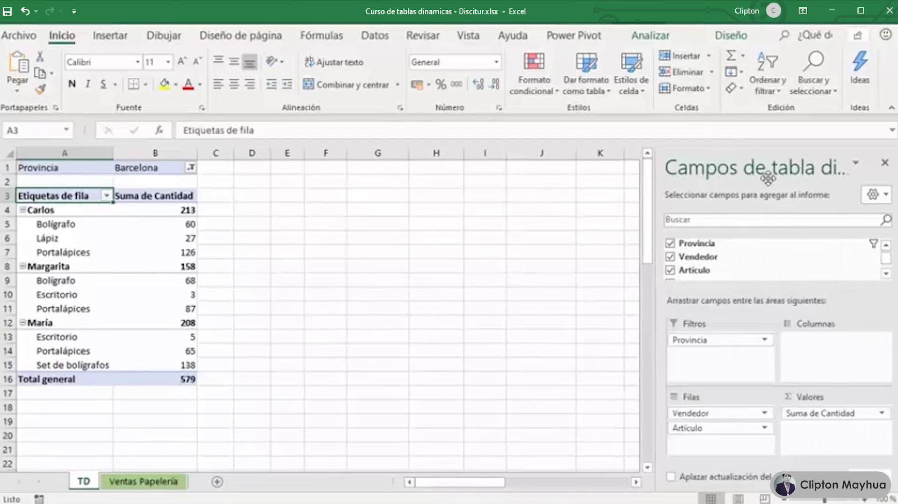
Step: Try selecting cells outside and inside the PivotTable, close its field pane, and select a PivotTable cell again
left_click(299, 242)
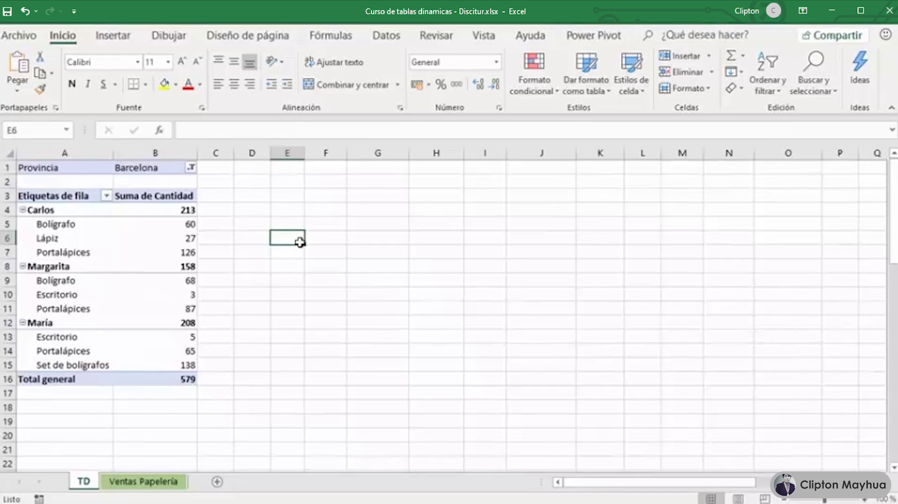
left_click(137, 226)
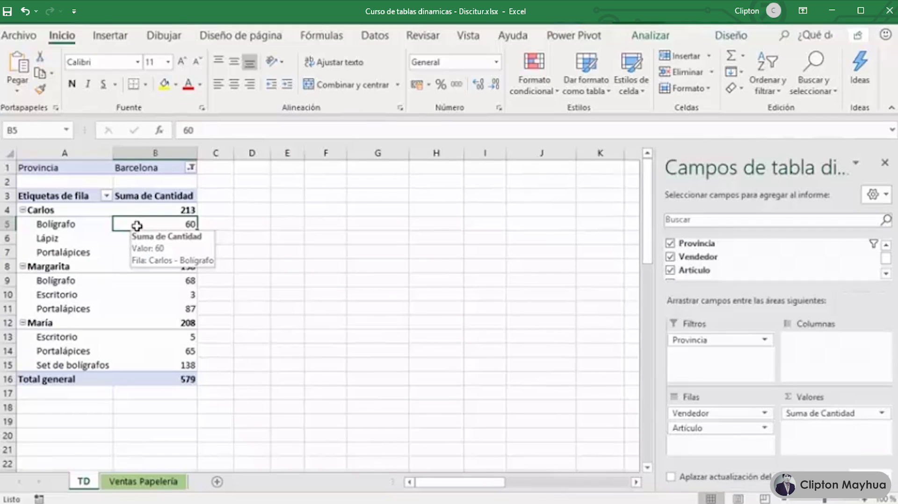
left_click(885, 163)
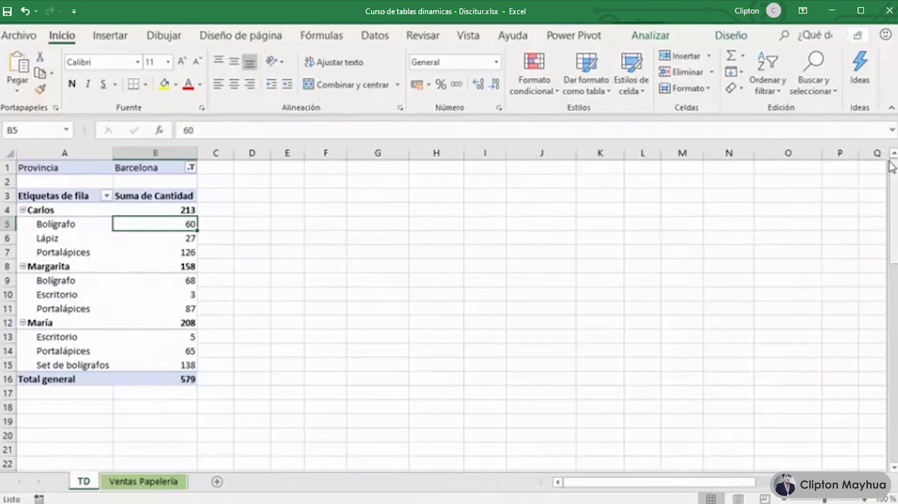
left_click(515, 307)
left_click(110, 253)
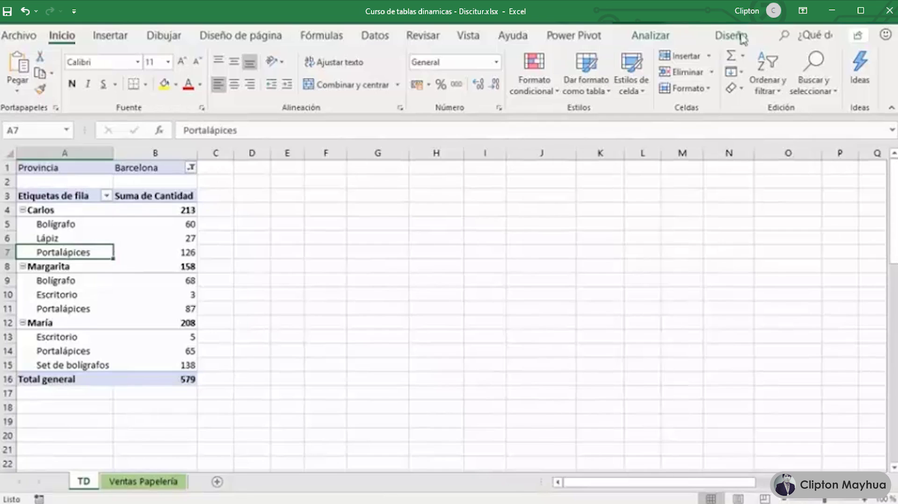
Step: Look through the PivotTable's design and analysis commands, and display its field list again
left_click(654, 43)
left_click(740, 39)
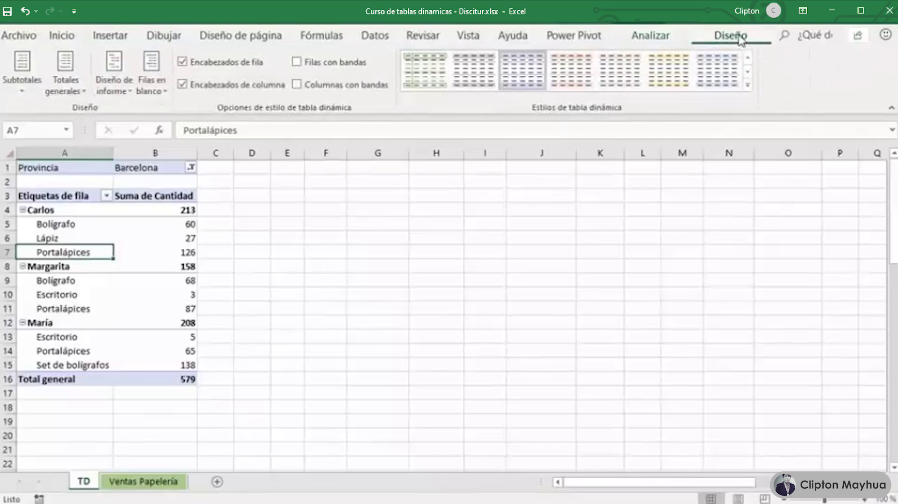
left_click(664, 41)
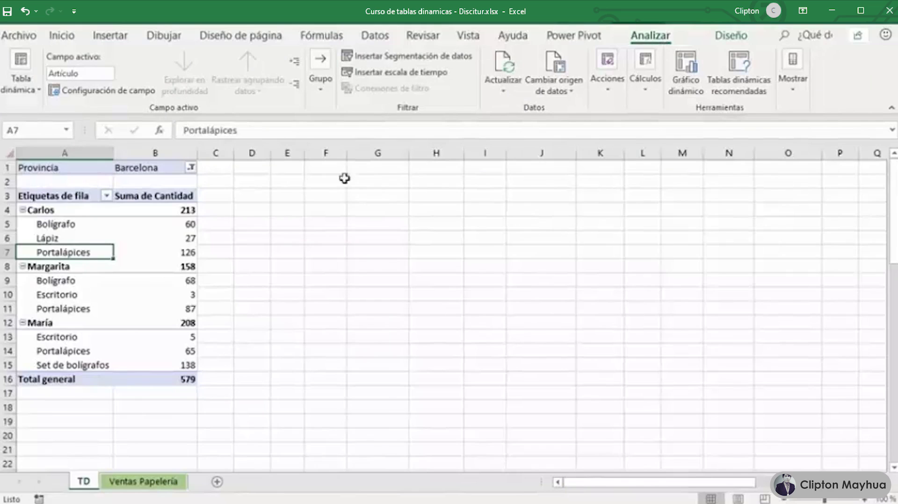
mouse_move(138, 241)
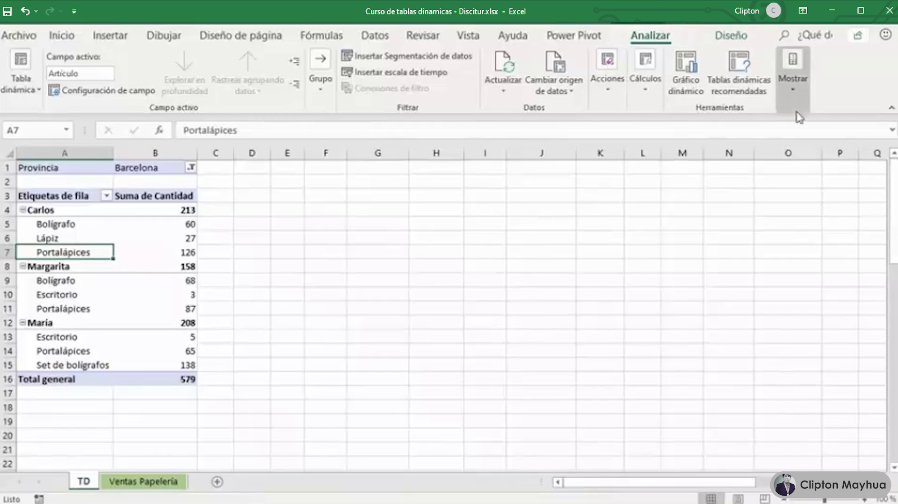
left_click(794, 96)
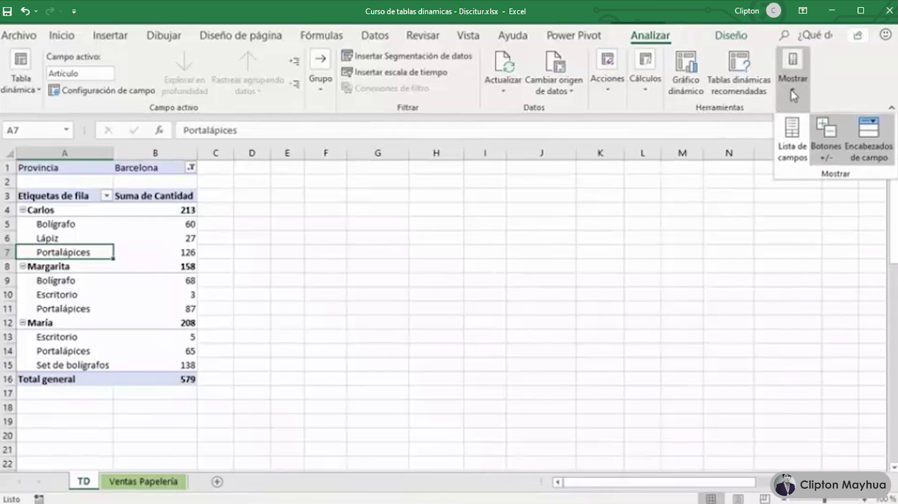
left_click(788, 149)
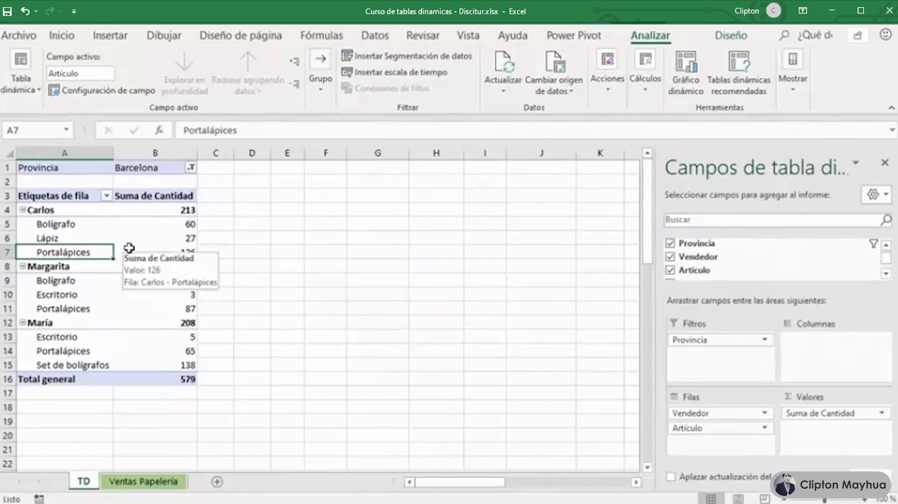
Step: Close the PivotTable field pane again and view the commands for showing the field list, buttons and field headers
left_click(885, 163)
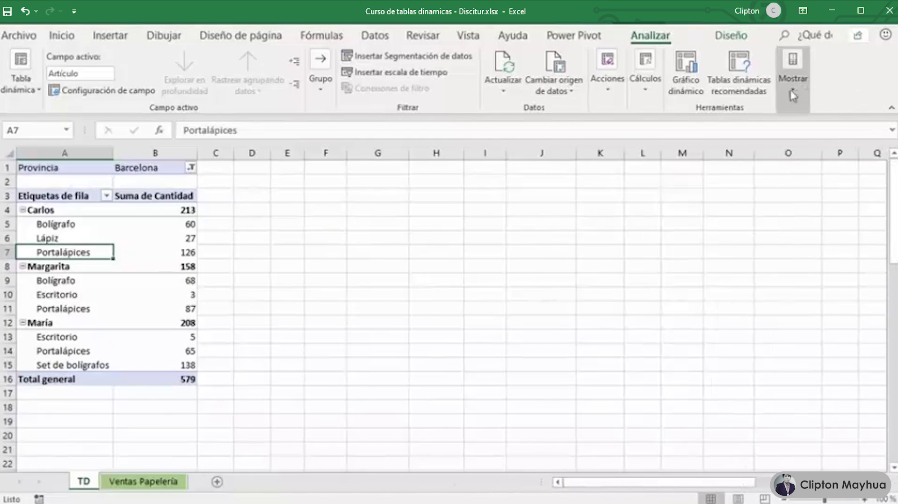
left_click(792, 78)
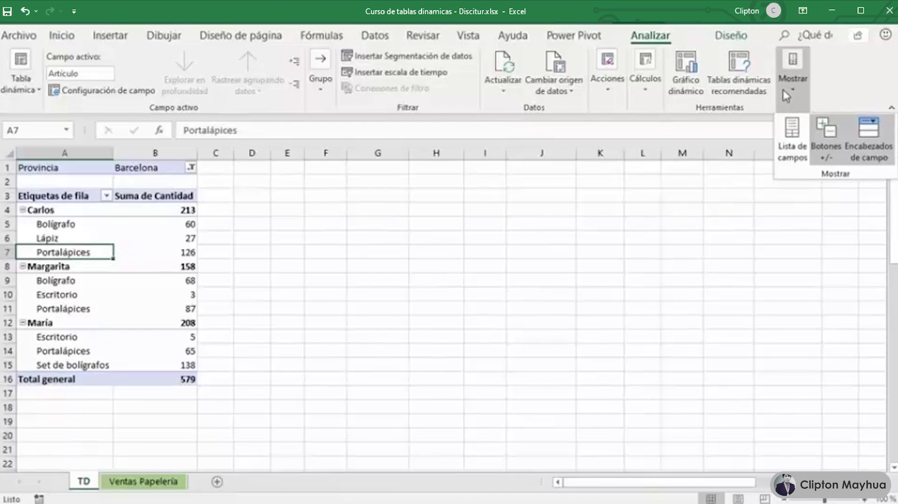
left_click(749, 143)
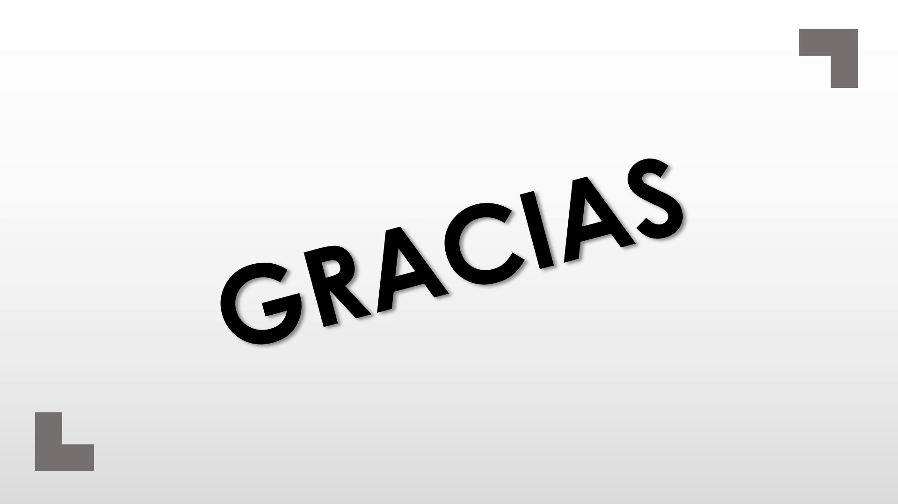